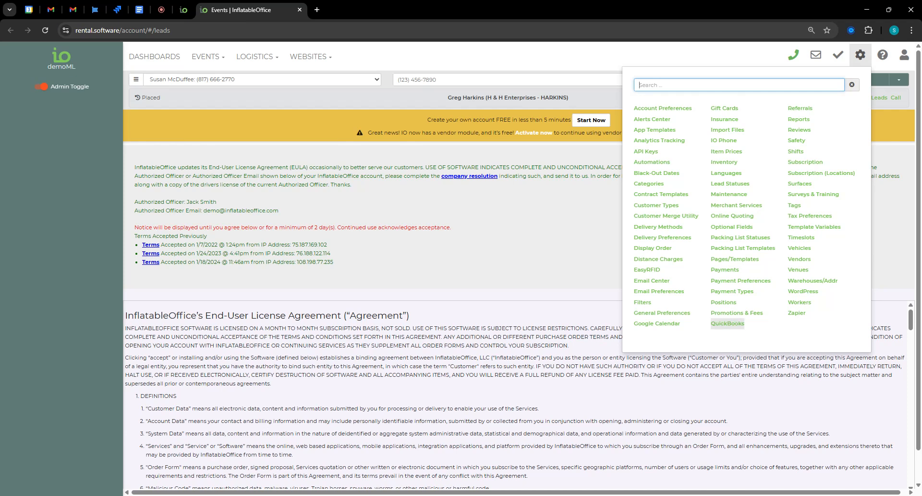
Open the Vendors settings list and hide the phone call bar.
left_click(810, 262)
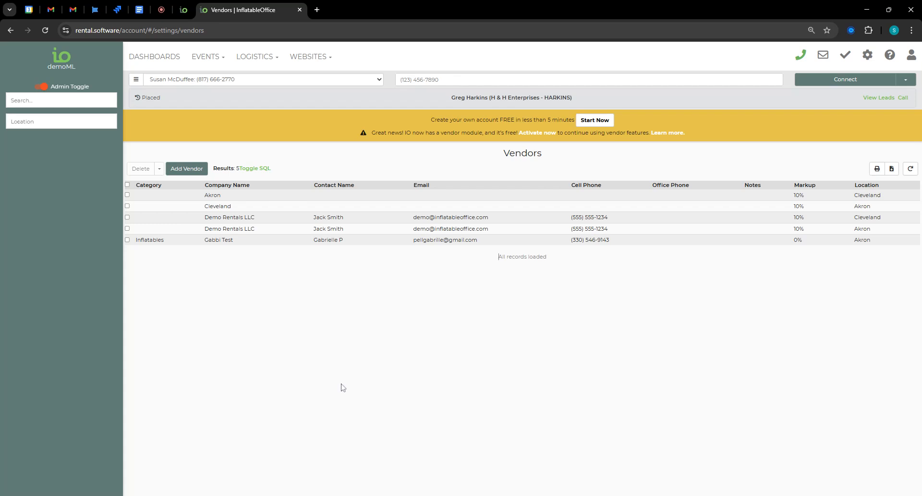
left_click(799, 56)
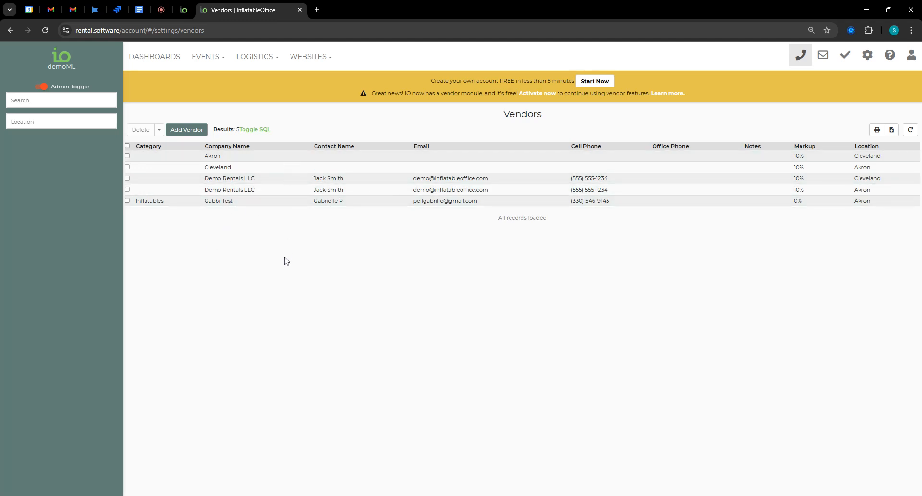
Open a blank Add Vendor form and review its company name, mark-up, location, contact and delivery fields.
left_click(187, 130)
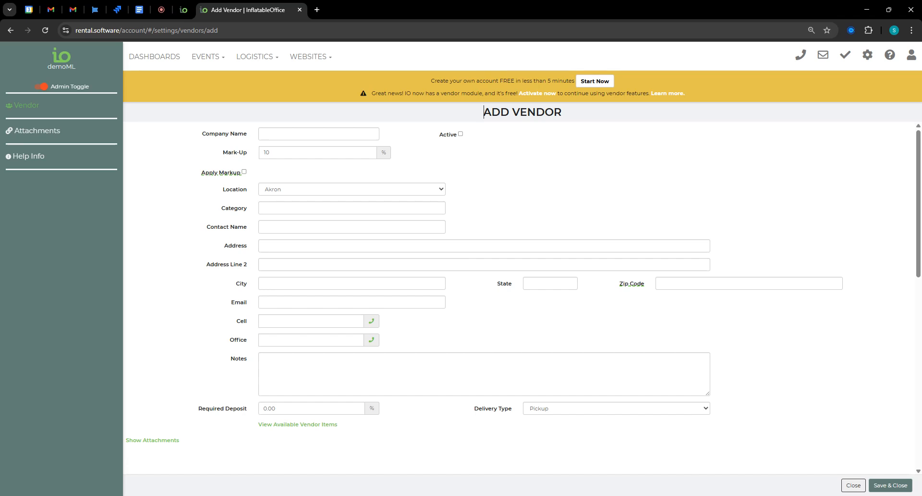
left_click(319, 134)
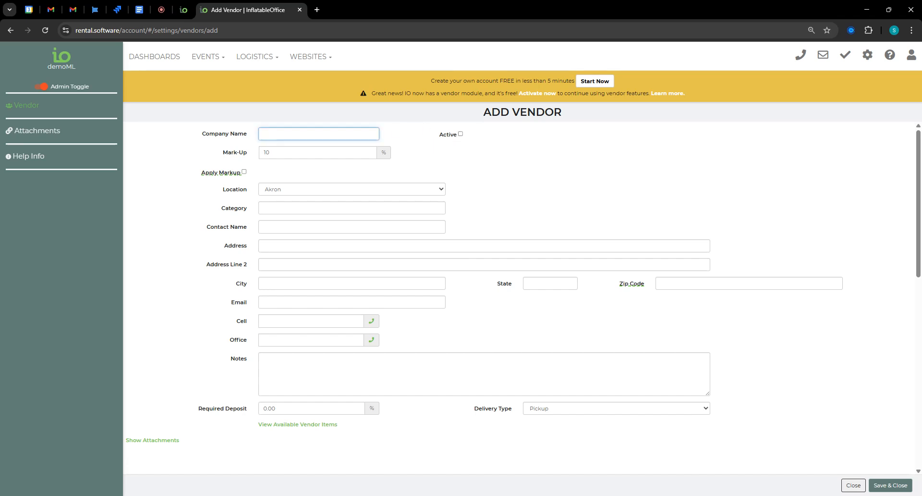
left_click(309, 152)
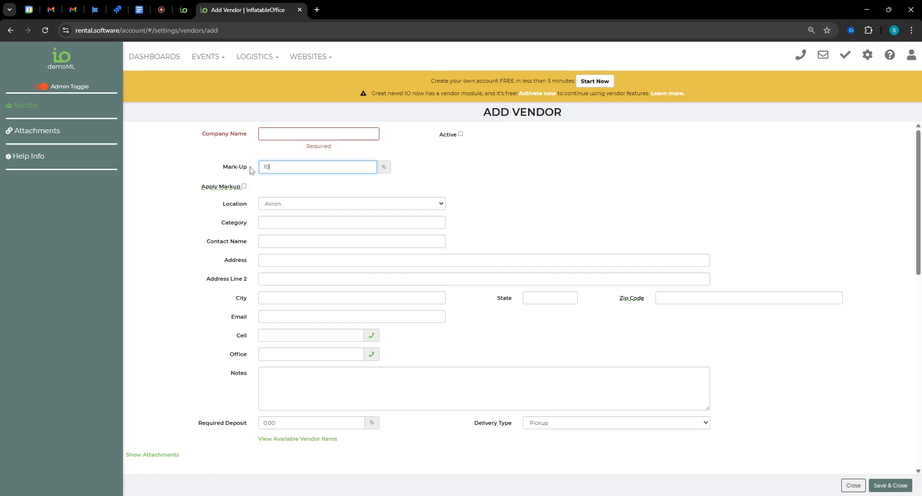
left_click_drag(217, 170, 250, 169)
left_click(538, 187)
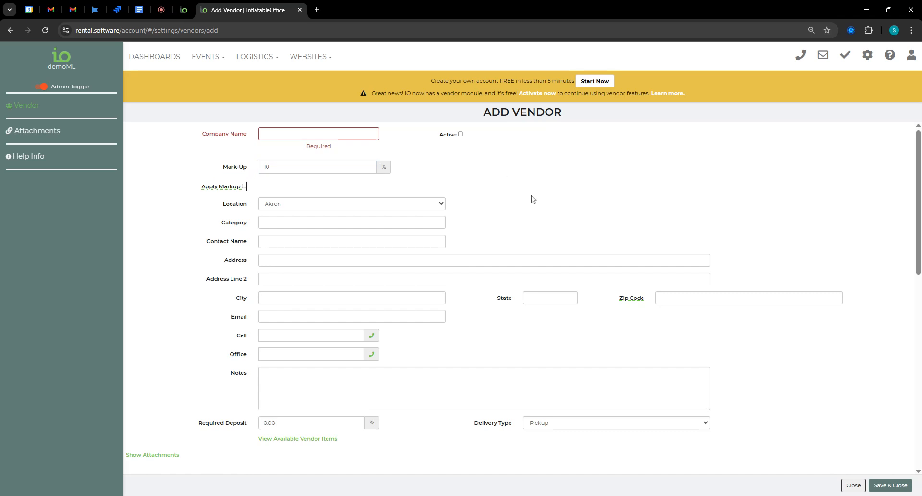
left_click(278, 203)
left_click(281, 240)
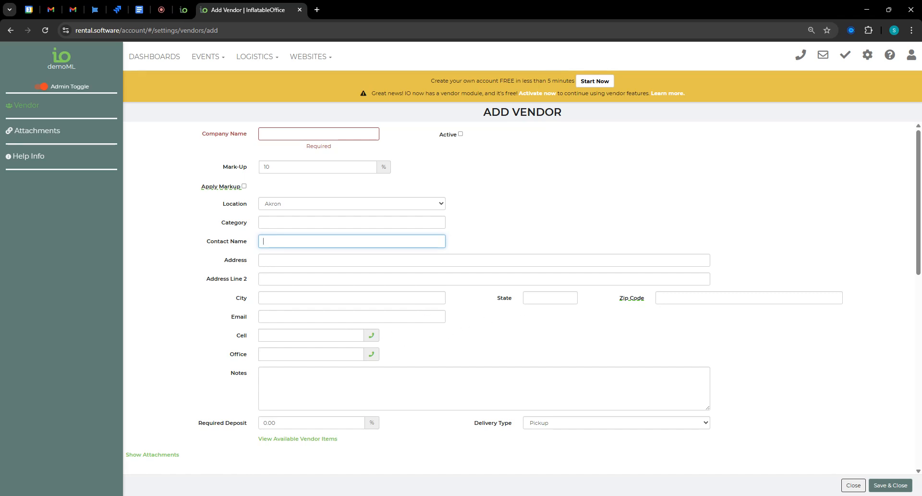
scroll(341, 288, "down", 2)
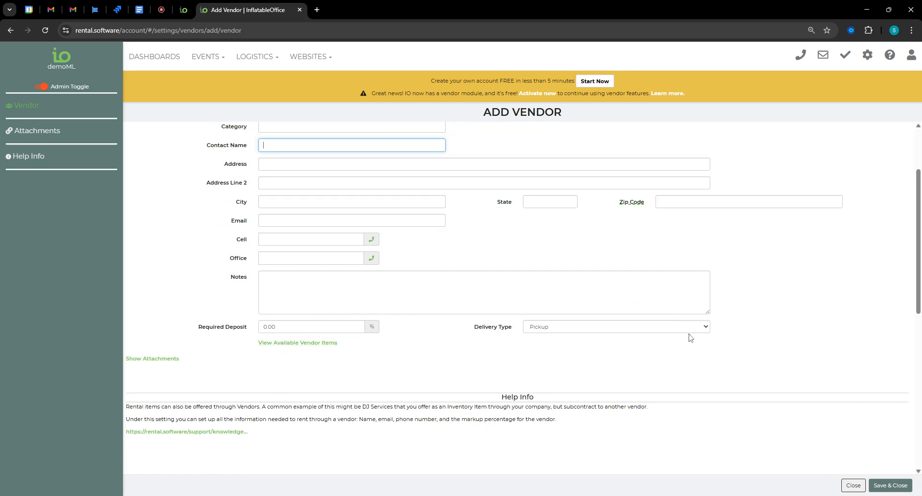
Try the delivery types Deliver to Me, Deliver to Customer (Drop-Off) and Deliver to Customer (Staffed), and close the vendor form without saving.
left_click(550, 331)
left_click(556, 349)
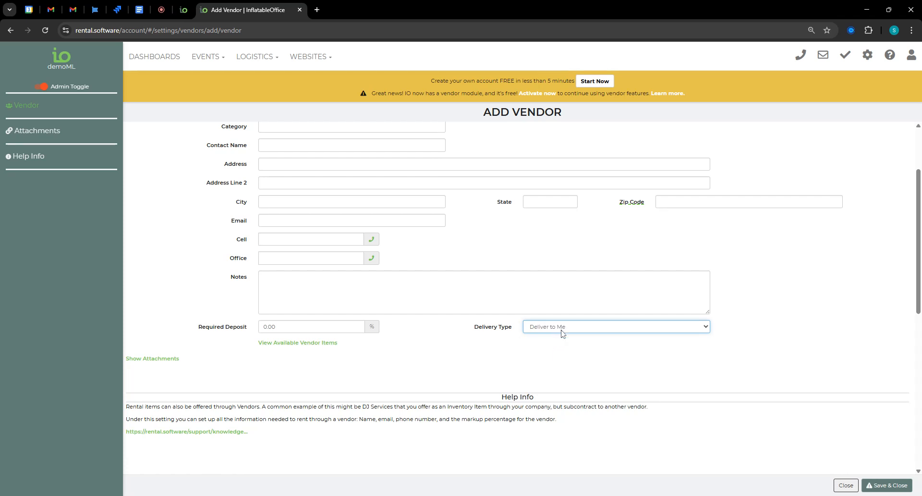
left_click(563, 332)
left_click(555, 367)
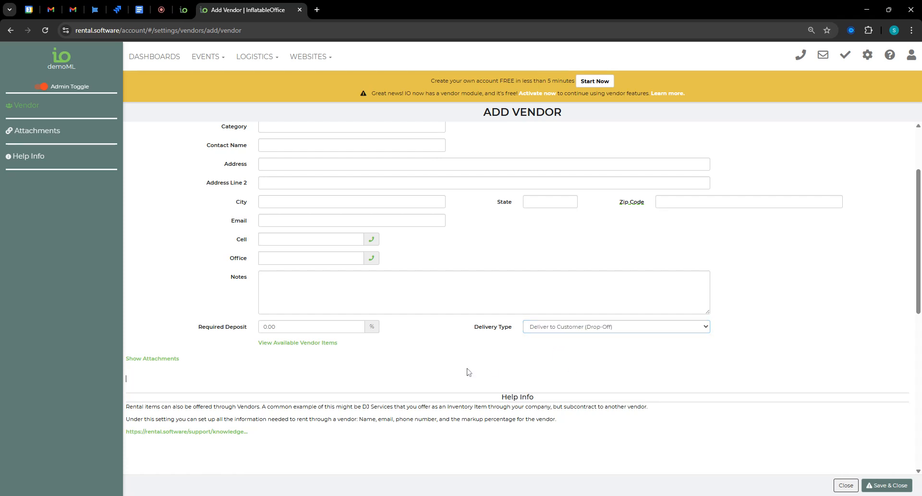
left_click(593, 329)
left_click(548, 373)
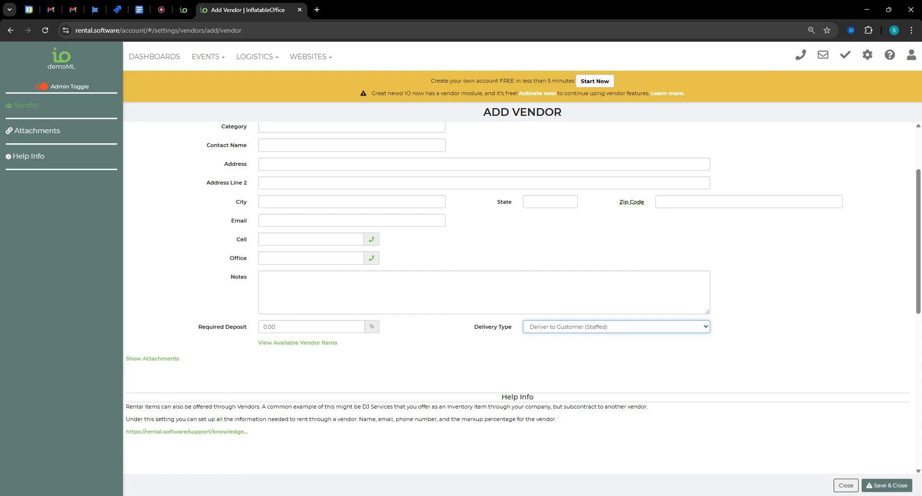
scroll(420, 323, "up", 2)
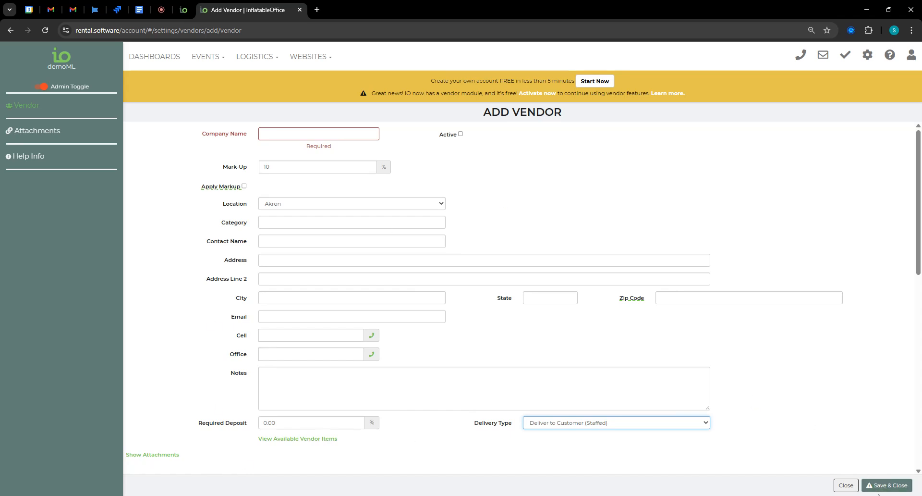
left_click(845, 486)
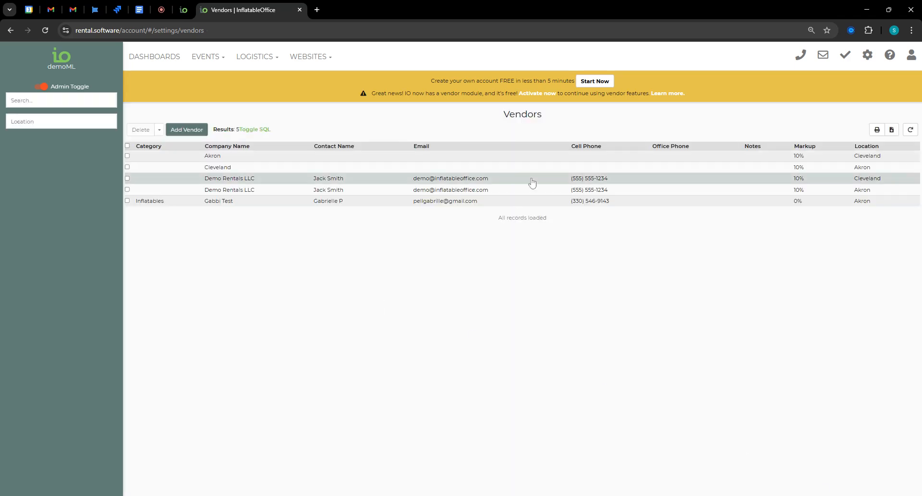
Open the Inventory settings and start a new vendor item, accepting the notice about subcontracted items.
left_click(867, 55)
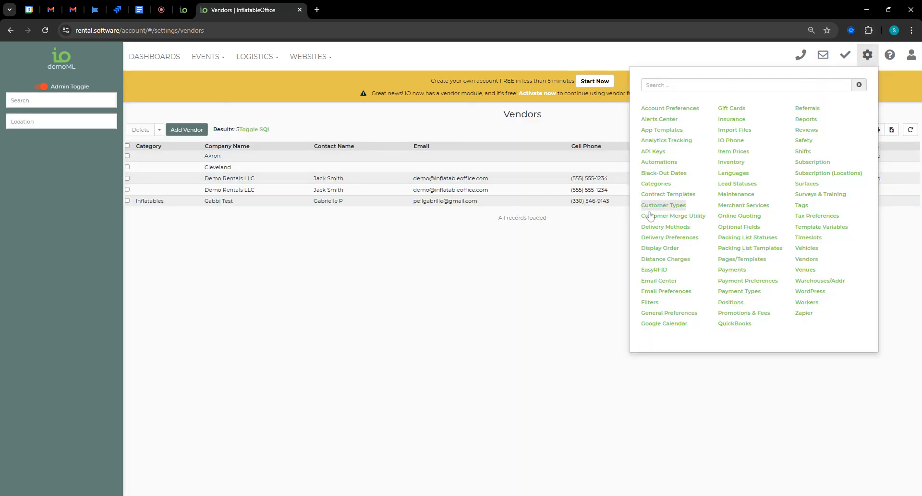
left_click(725, 162)
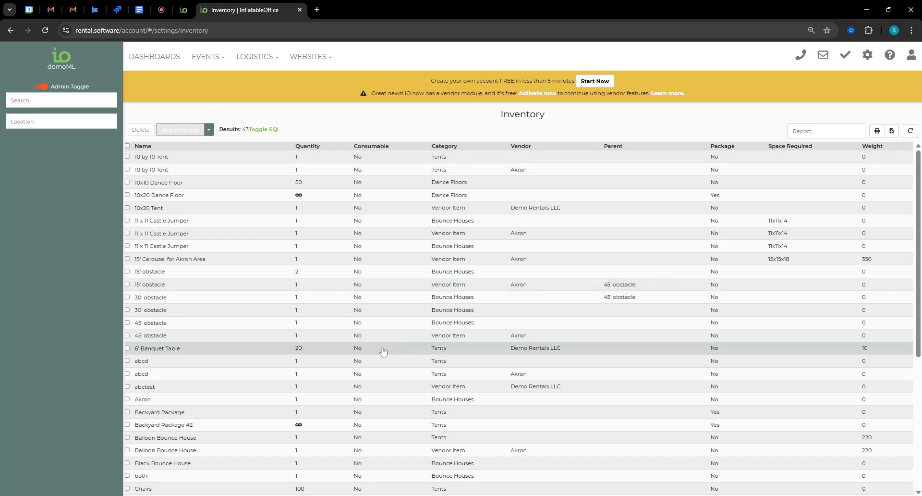
left_click(209, 132)
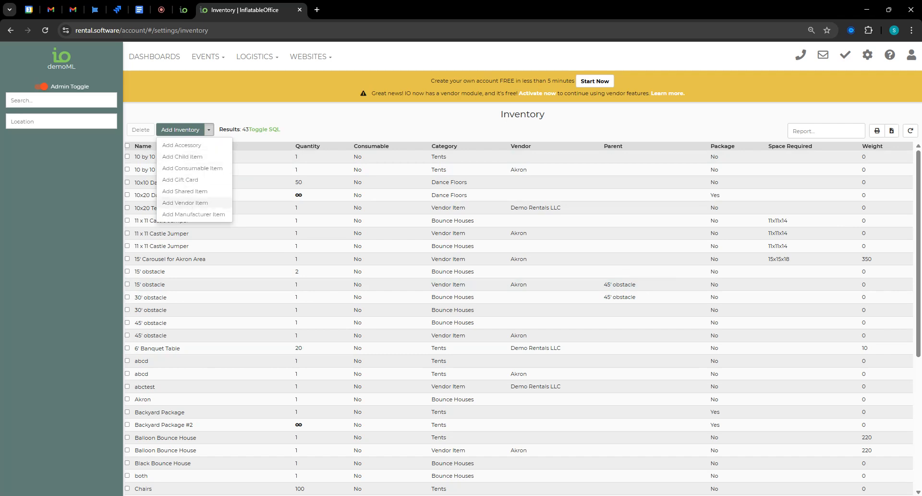
left_click(186, 202)
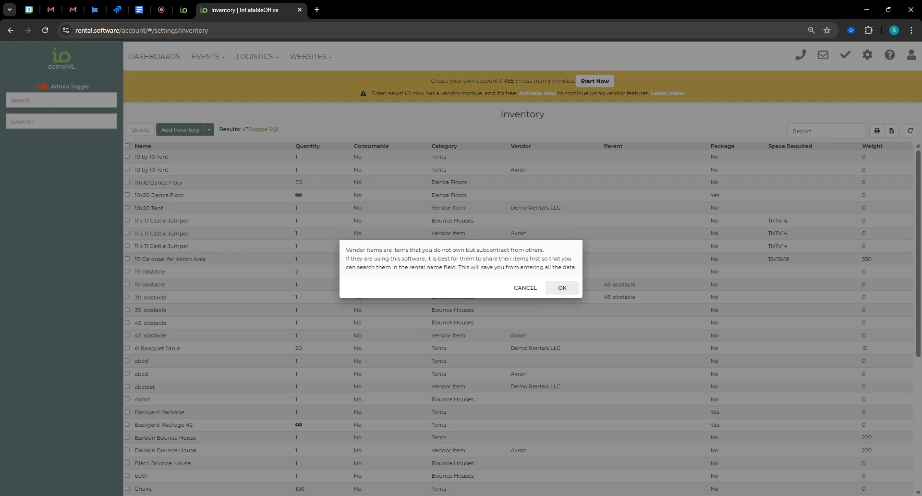
left_click(559, 291)
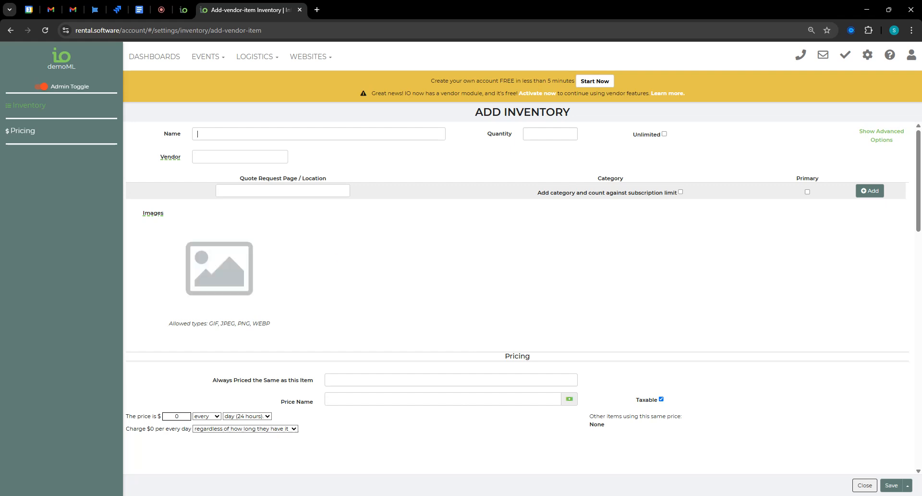
Name the vendor item "Face Painting" and set its quantity to 5.
type("Face")
key("BackSpace")
key("BackSpace")
key("BackSpace")
type("ac")
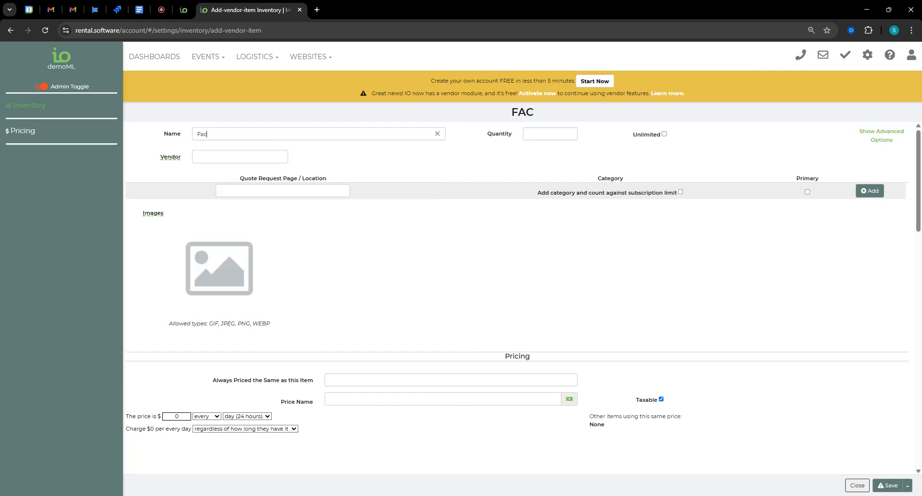
type("e Painting")
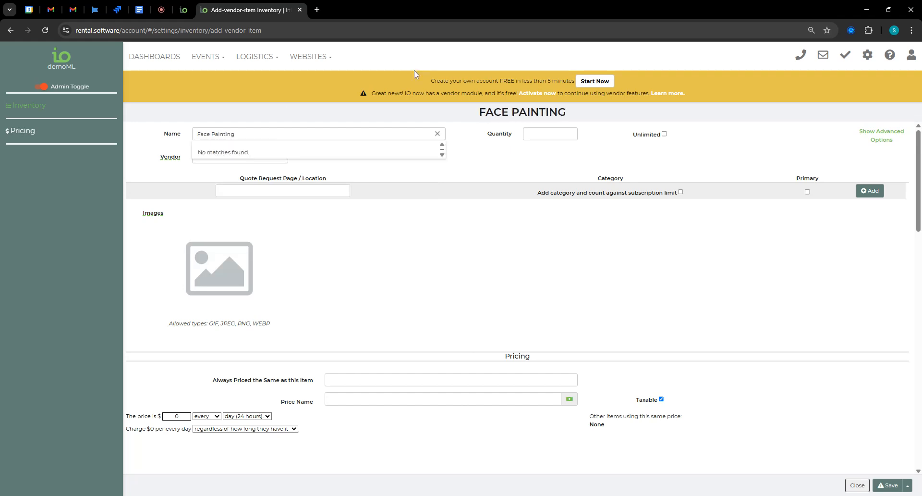
left_click(574, 136)
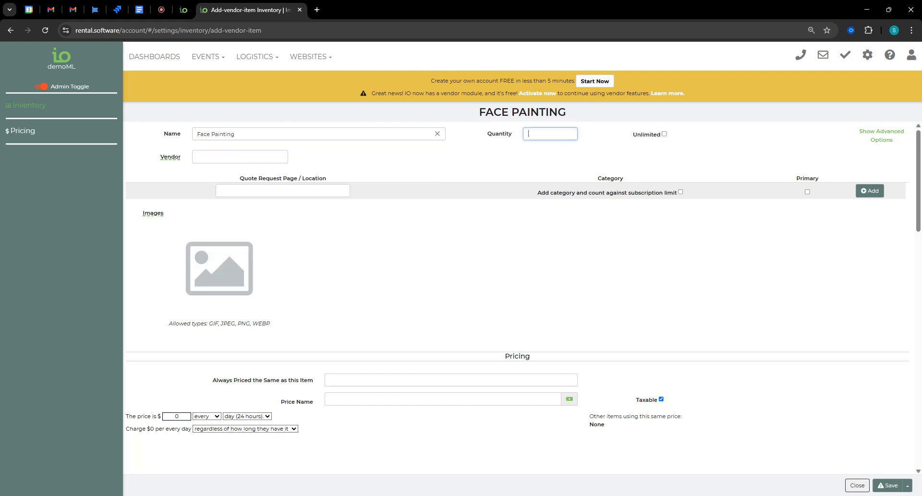
type("56")
left_click(547, 260)
Price the Face Painting item at $200 every hour.
left_click(177, 416)
type("200")
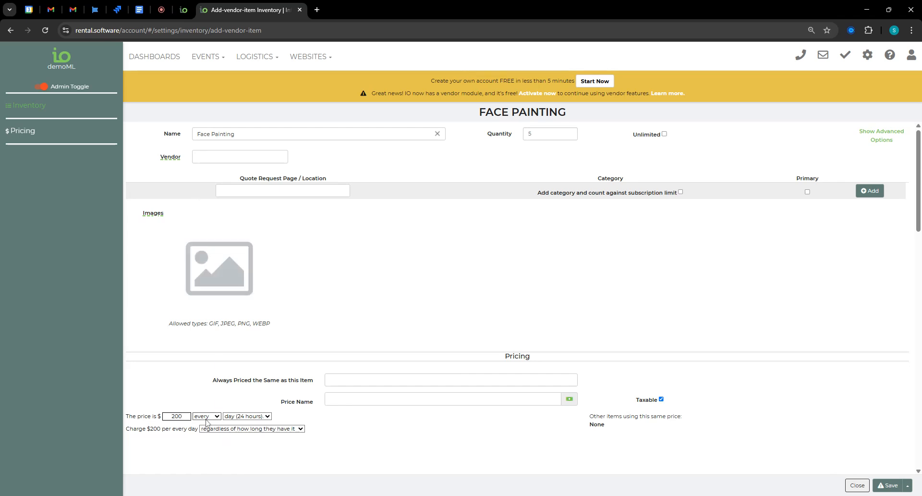
left_click(238, 422)
left_click(319, 313)
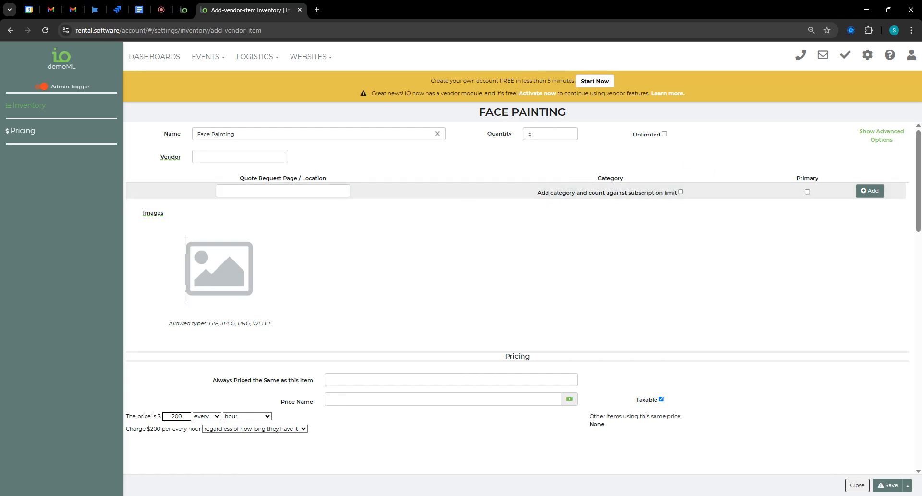
Assign the last-listed test vendor to the Face Painting item and show the advanced options.
left_click(245, 157)
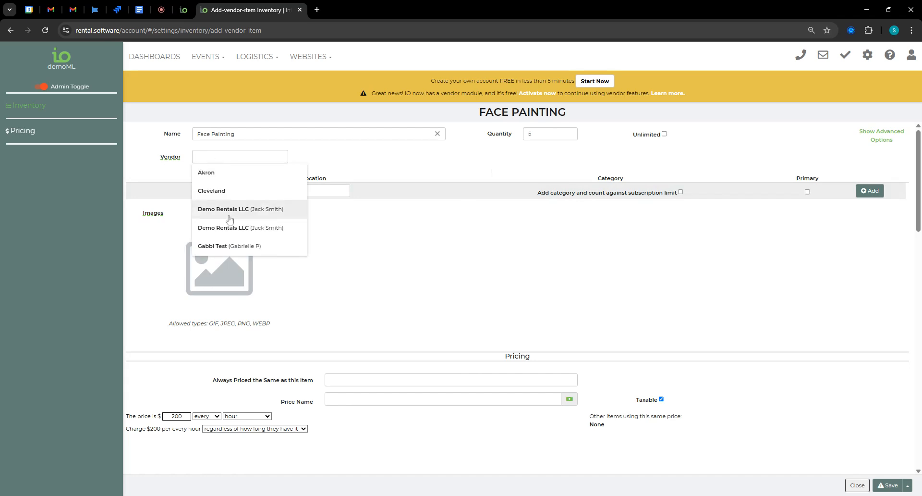
left_click(249, 245)
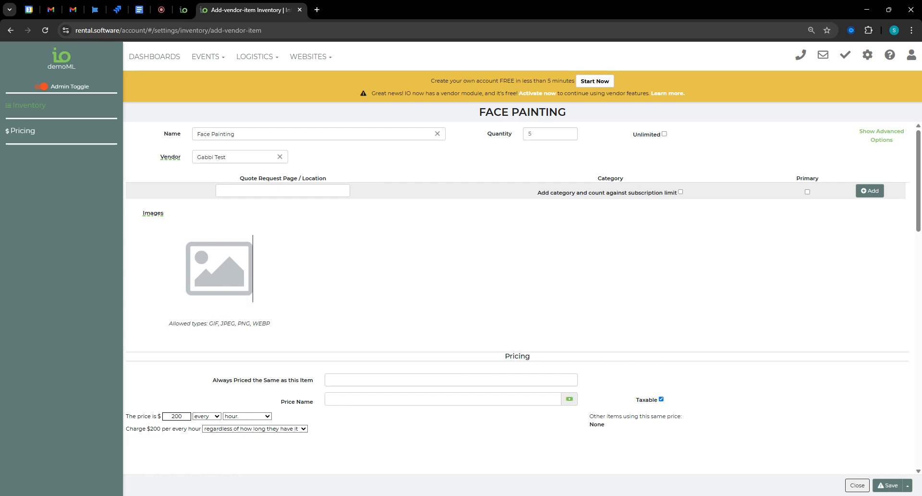
left_click(885, 138)
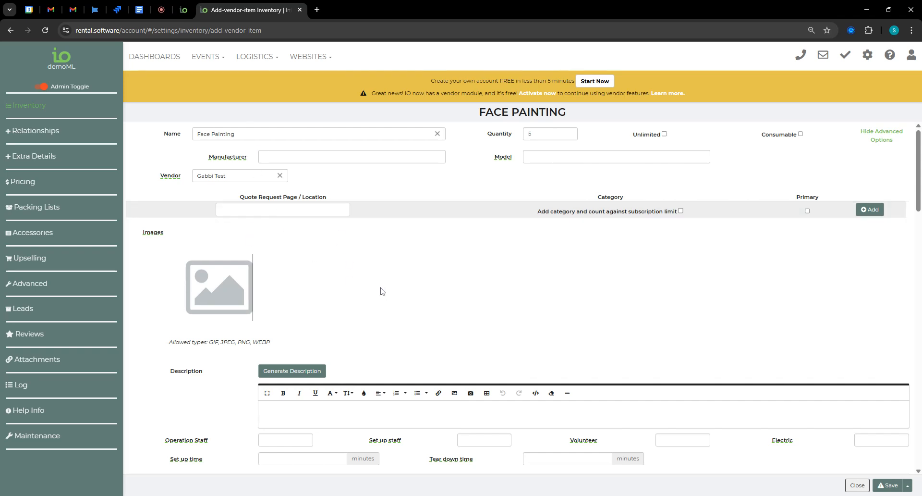
Enable adding a category and add a page entry for All Pages in Akron with the category Package (Akron).
left_click(219, 210)
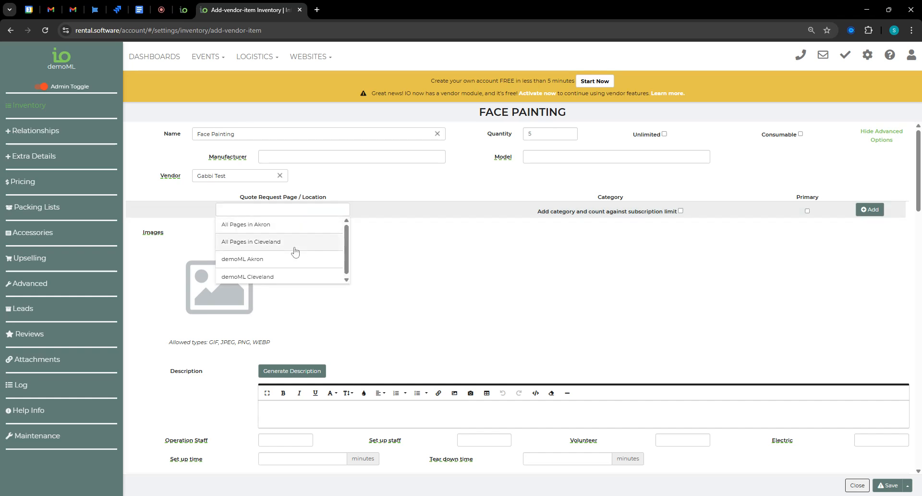
left_click(275, 225)
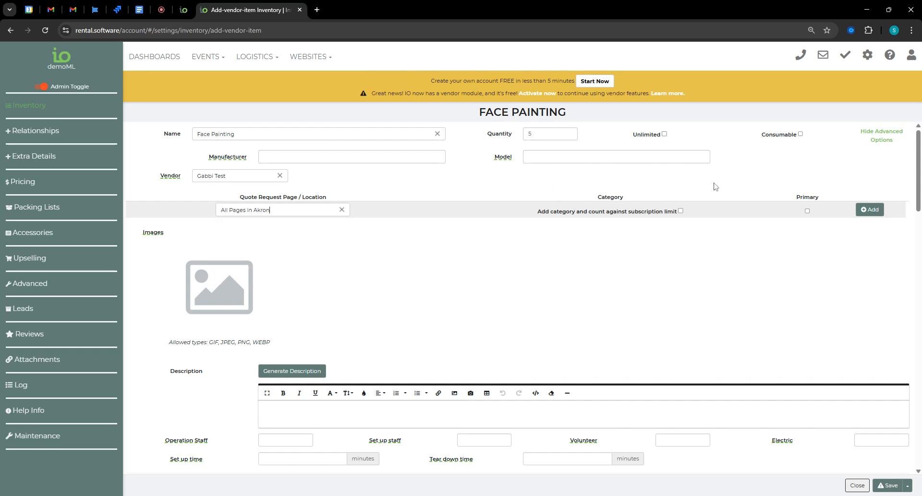
left_click(681, 211)
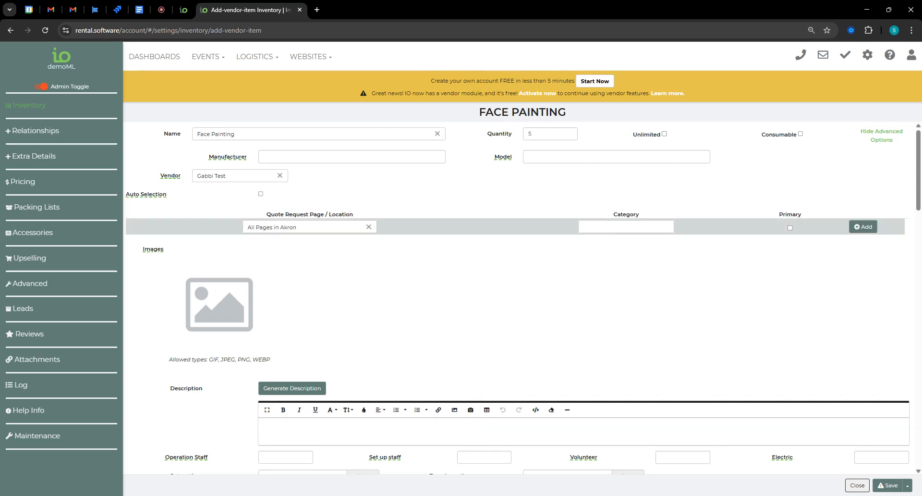
left_click(602, 230)
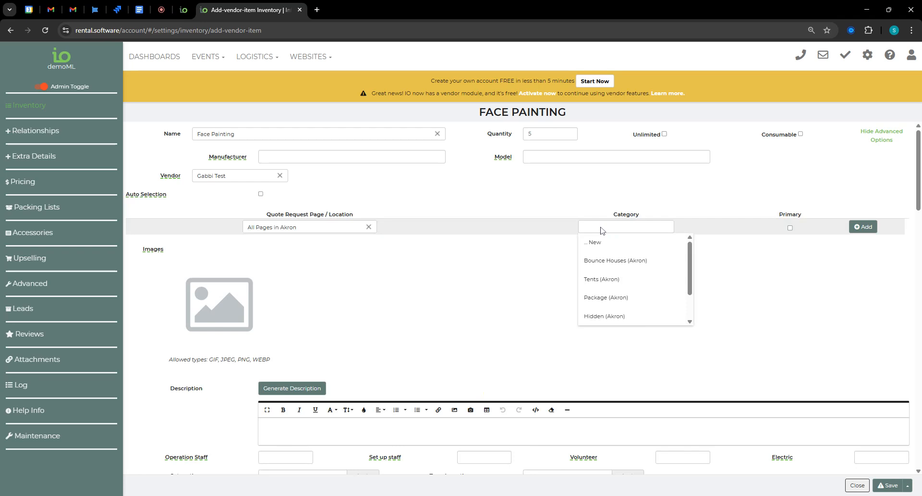
left_click(616, 297)
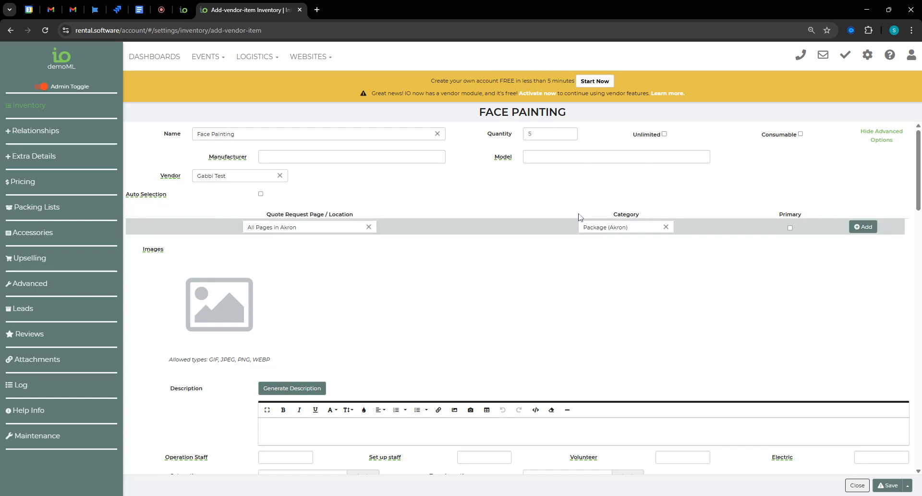
left_click(863, 226)
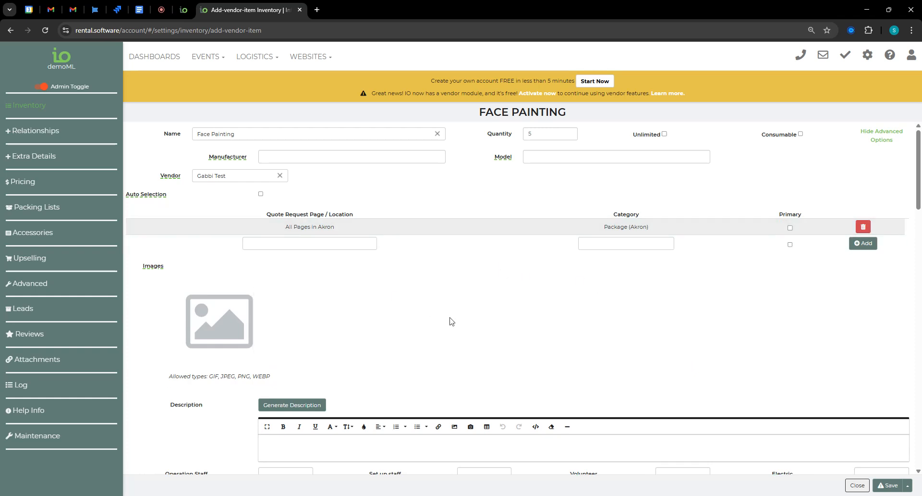
Remove the All Pages in Akron entry and try to save the item without any quote request page.
left_click(862, 228)
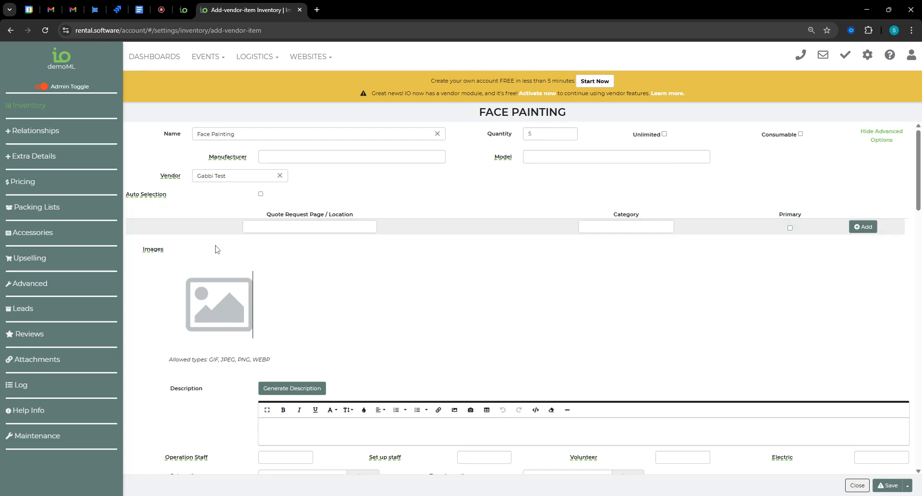
mouse_move(142, 200)
left_click(888, 485)
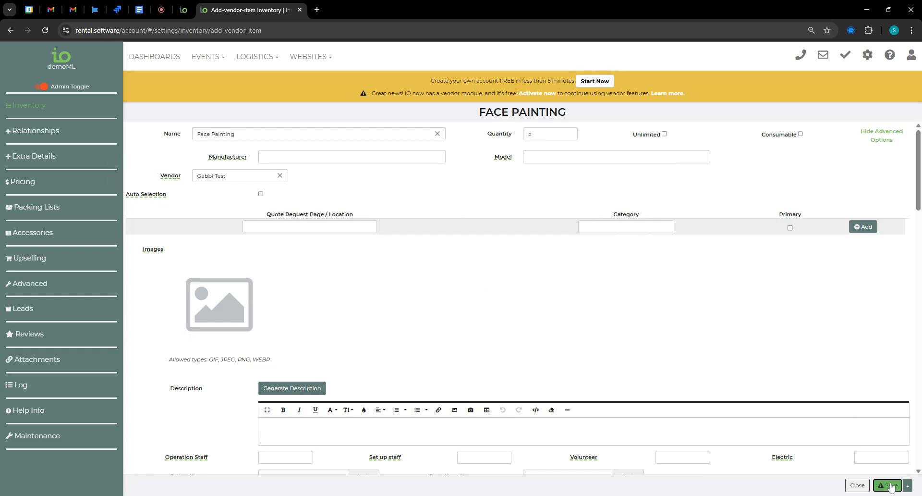
scroll(681, 202, "up", 2)
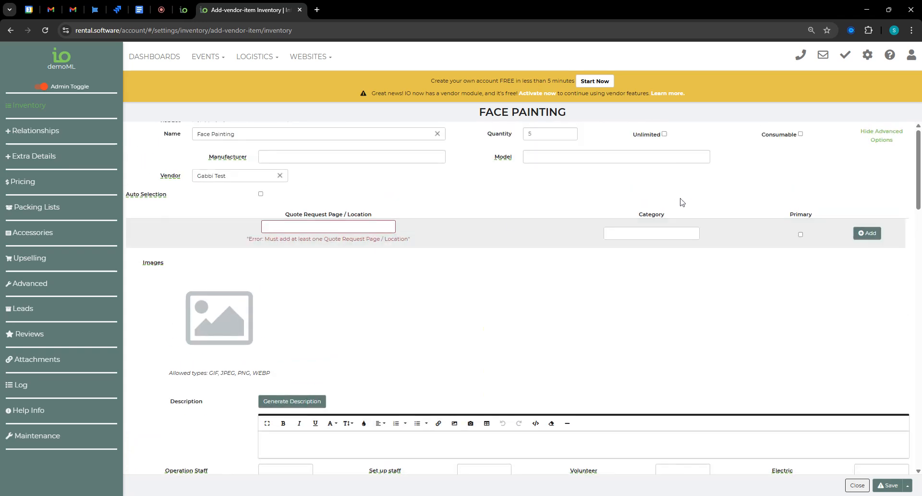
Add a quote request page entry for All Pages in Akron with the category Package (Akron) to the Face Painting item.
left_click(283, 226)
left_click(298, 242)
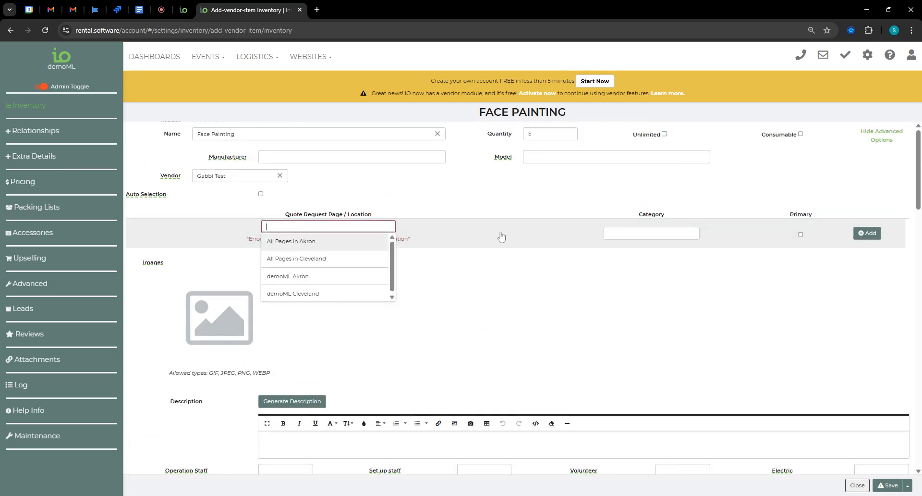
left_click(625, 233)
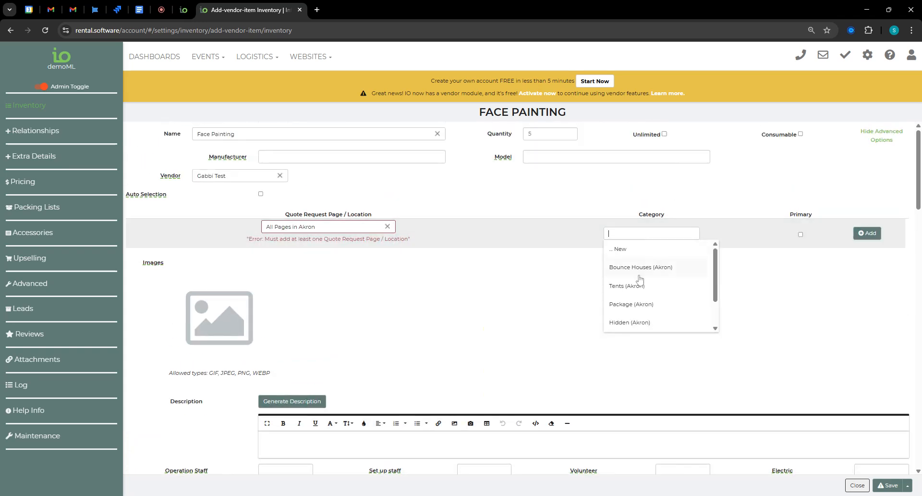
left_click(643, 304)
left_click(868, 233)
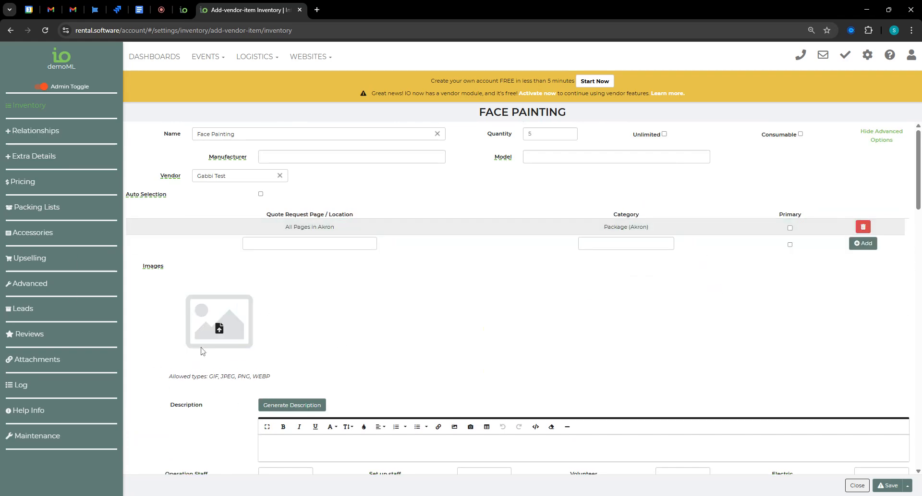
Look over the remaining sections of the Face Painting item and close it without saving.
scroll(222, 309, "down", 2)
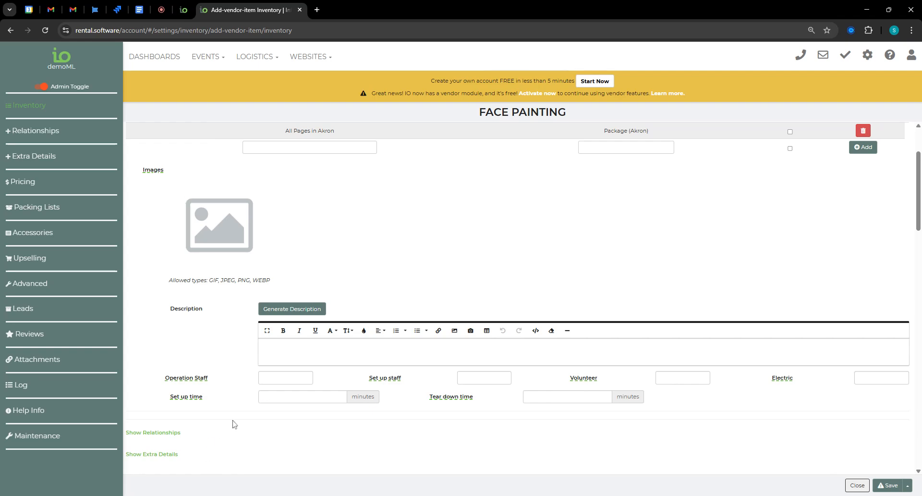
scroll(225, 423, "down", 4)
scroll(223, 422, "up", 6)
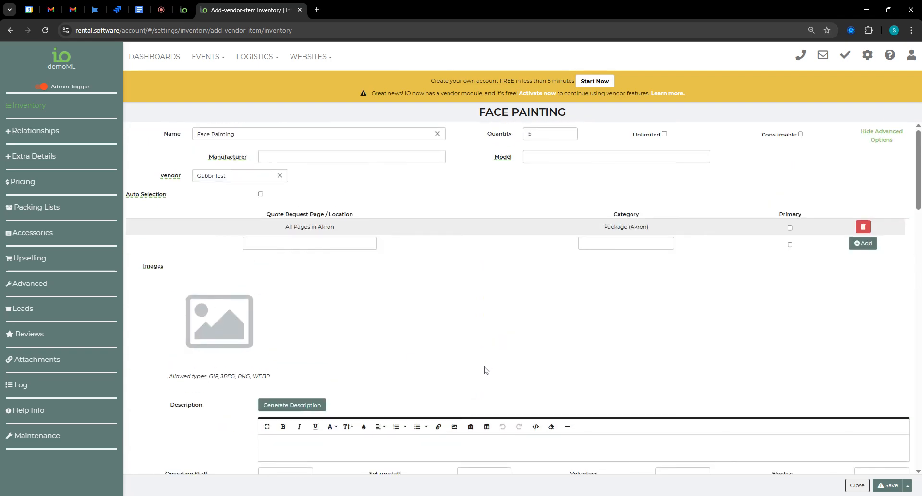
left_click(857, 484)
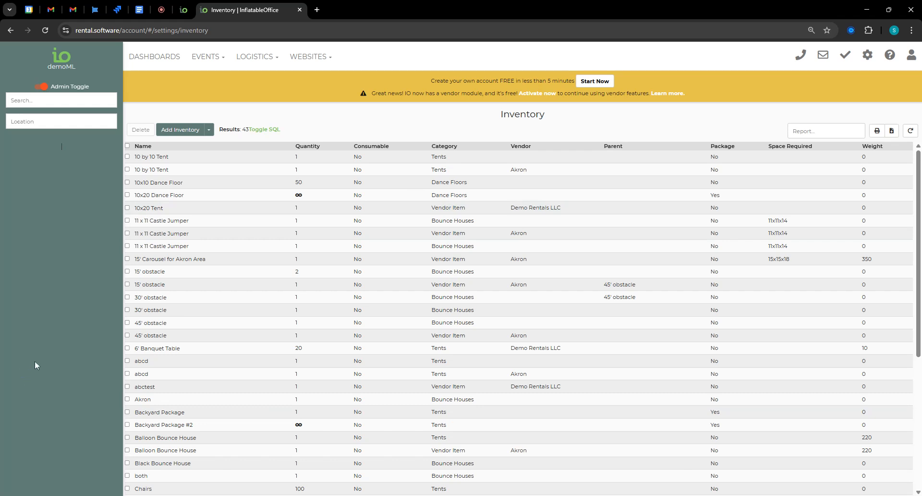
In the advanced settings of the 30' obstacle whose parent is the 45' obstacle, set Shared Item to Specific Companies.
left_click(290, 302)
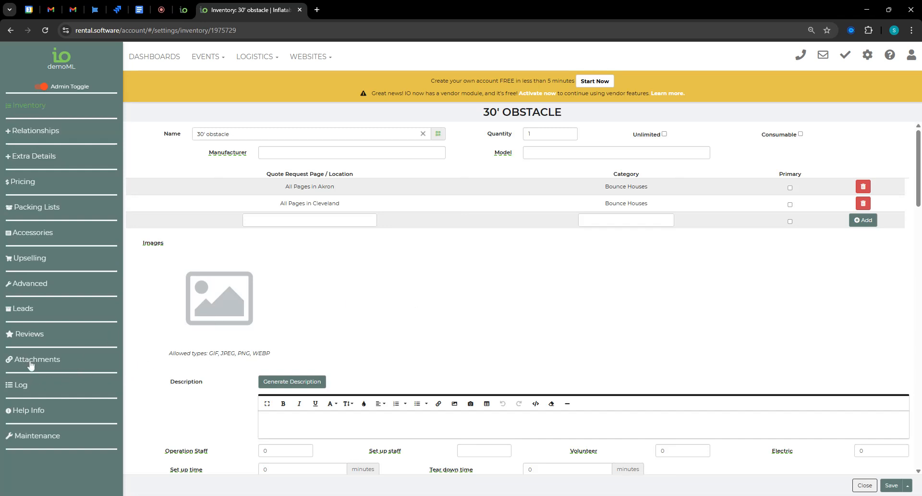
left_click(33, 286)
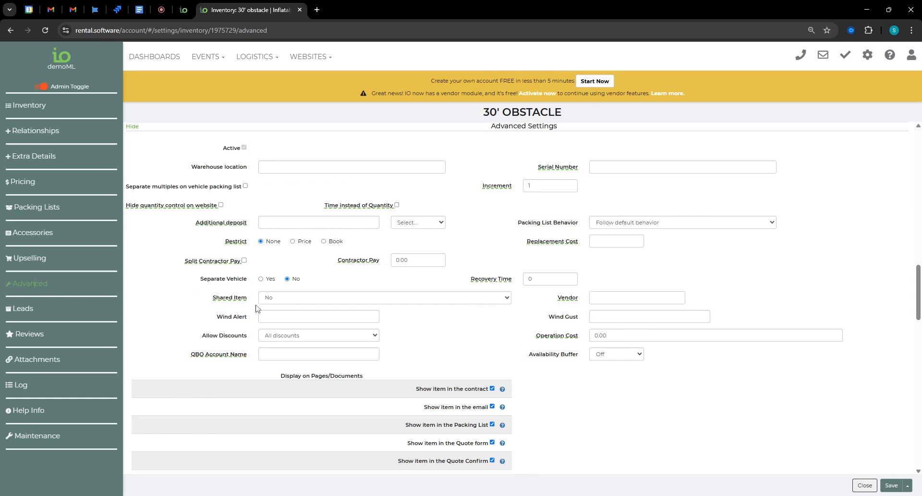
left_click(331, 297)
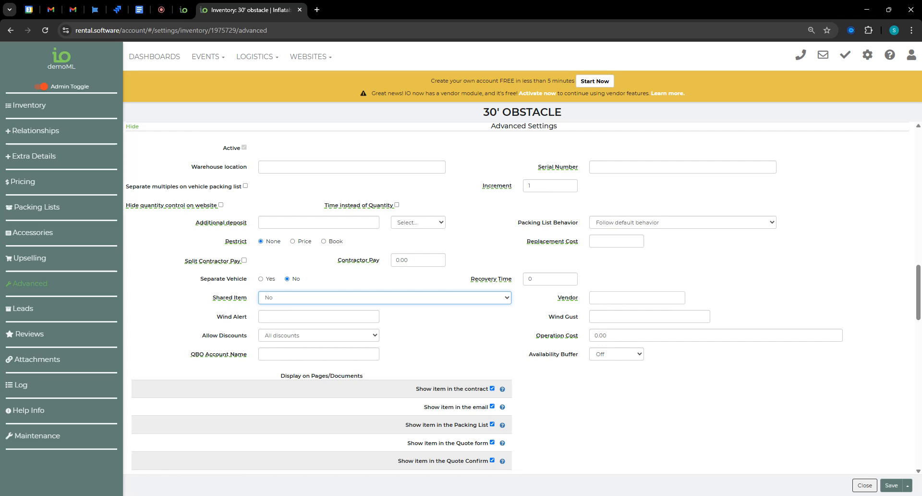
left_click(293, 310)
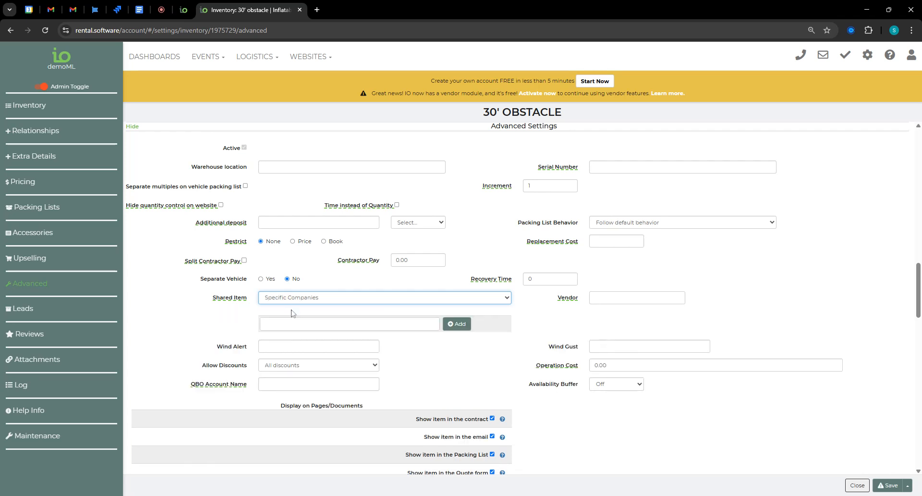
Search for "demo ren" and add Demo Rentals LLC to the companies the 30' obstacle is shared with.
left_click(264, 323)
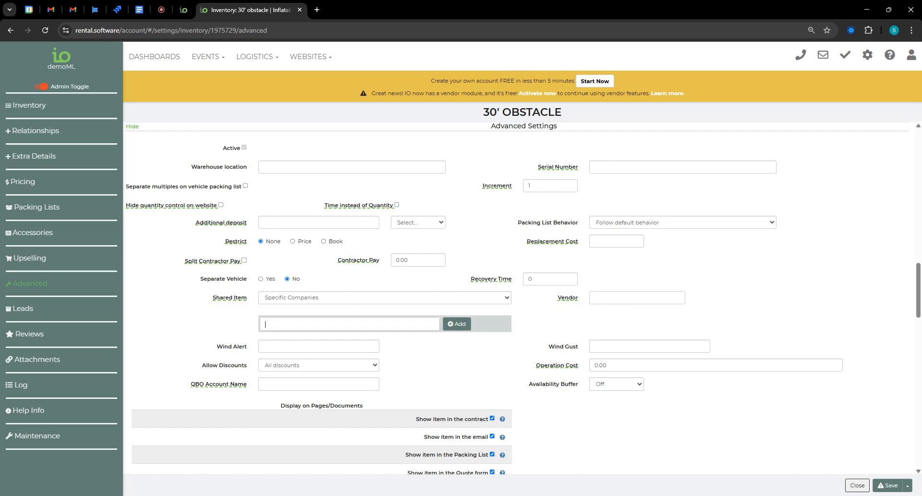
type("bob")
key("BackSpace")
key("BackSpace")
type("demo")
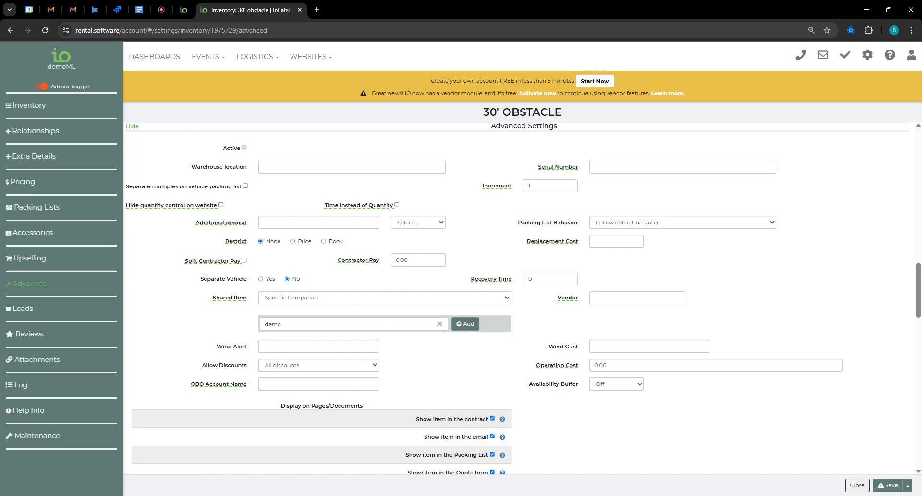
type(" ren")
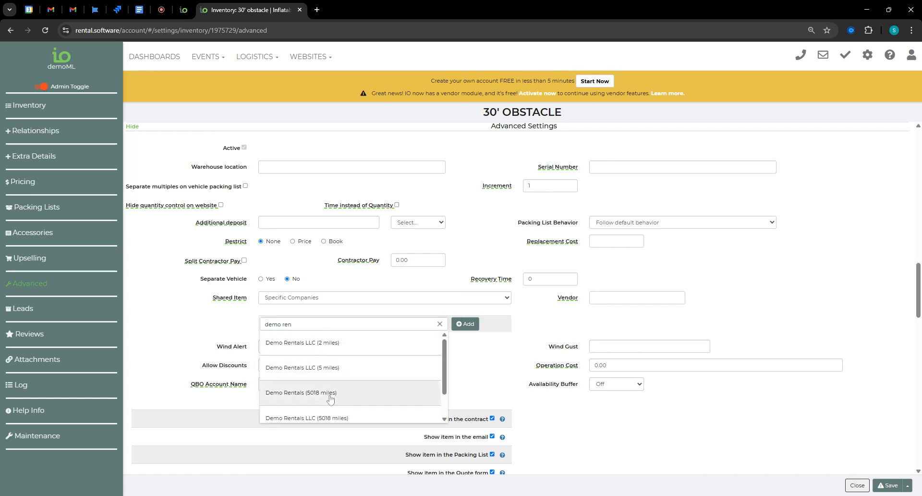
left_click(332, 354)
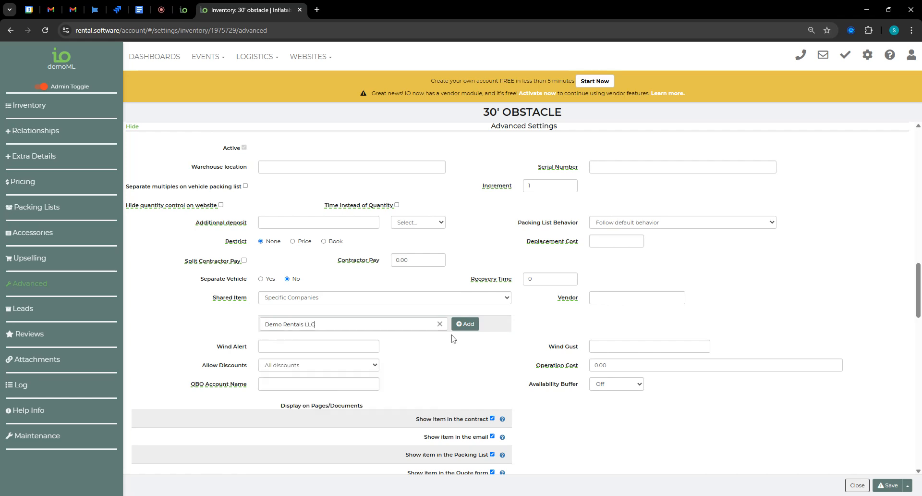
left_click(465, 323)
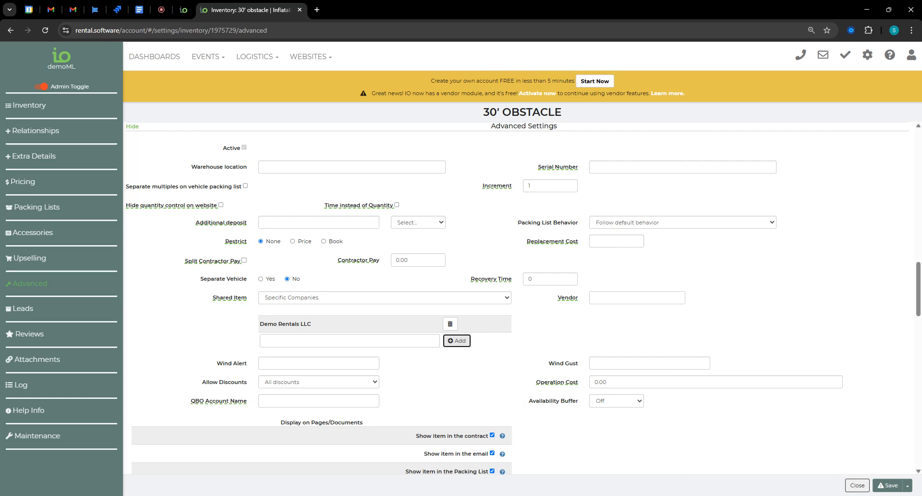
Save the 30' obstacle item and return to the inventory list.
left_click(889, 486)
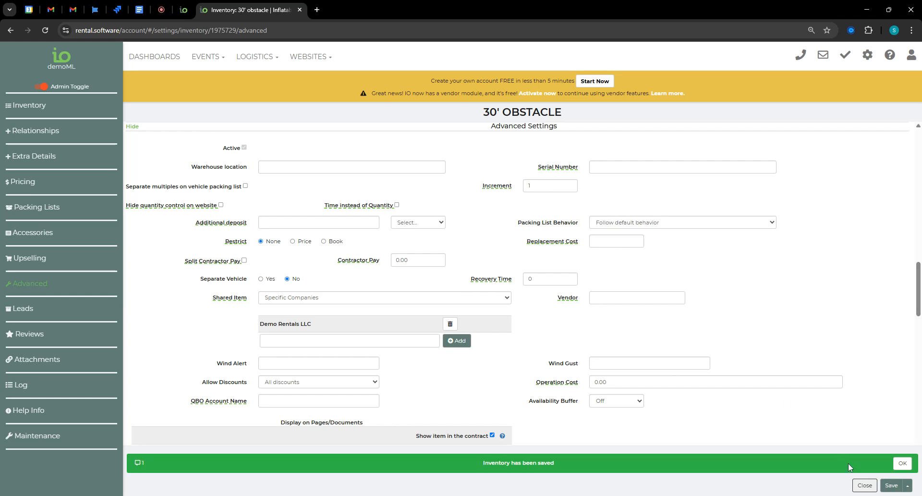
left_click(903, 462)
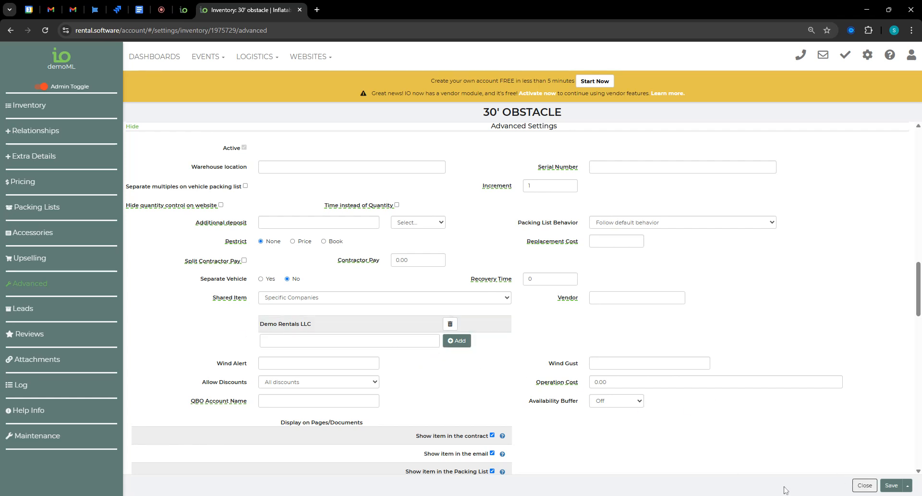
left_click(864, 485)
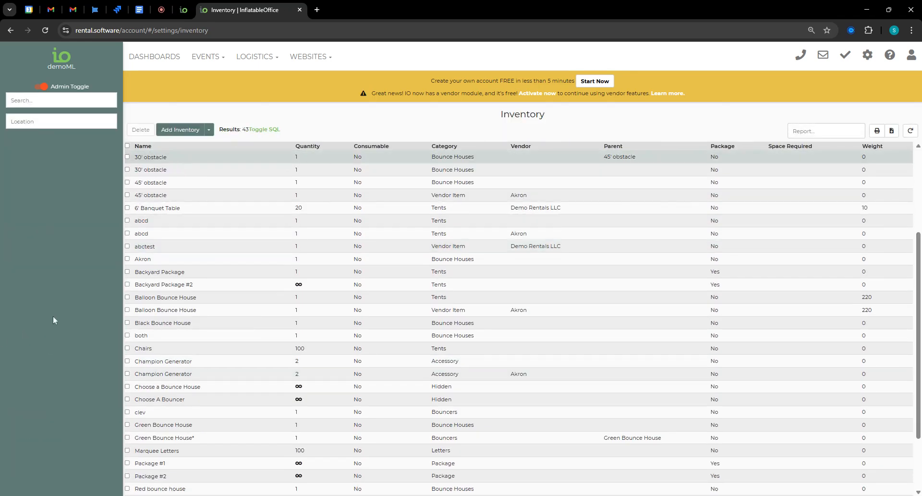
Filter the inventory by the Available Vendor Items preset twice, clearing the filter each time.
left_click(61, 101)
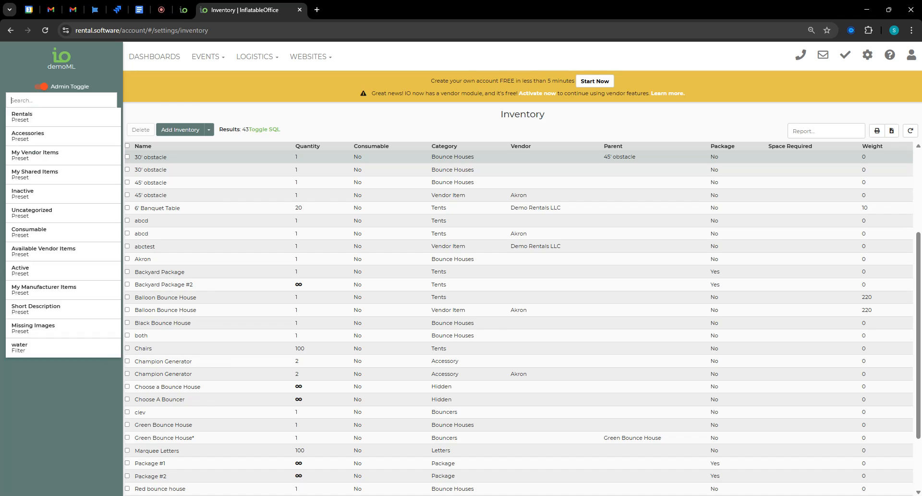
left_click(42, 255)
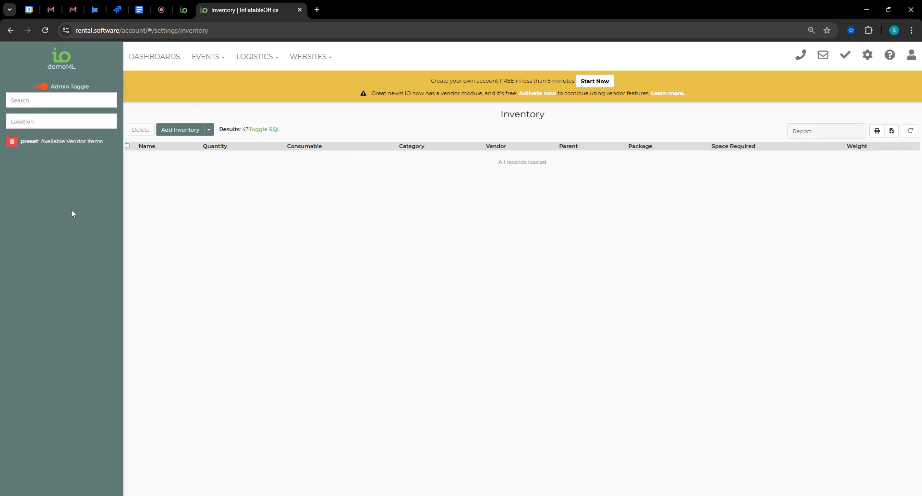
left_click(12, 141)
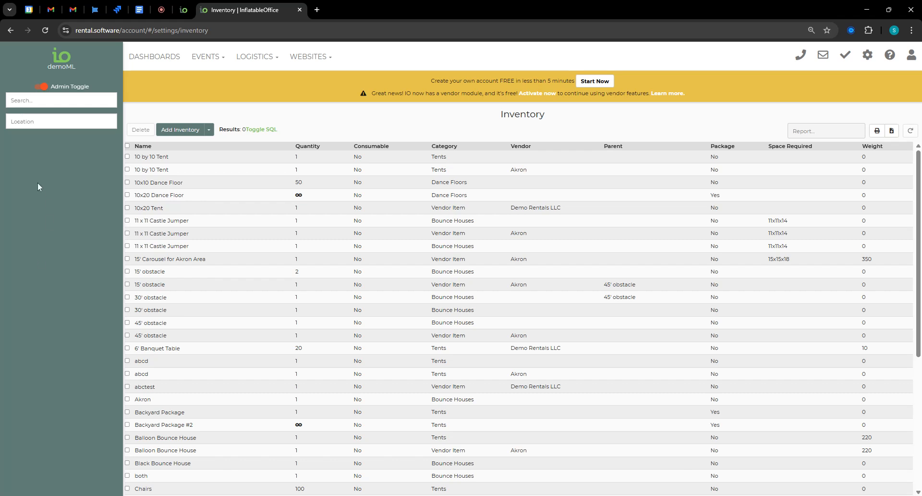
left_click(38, 101)
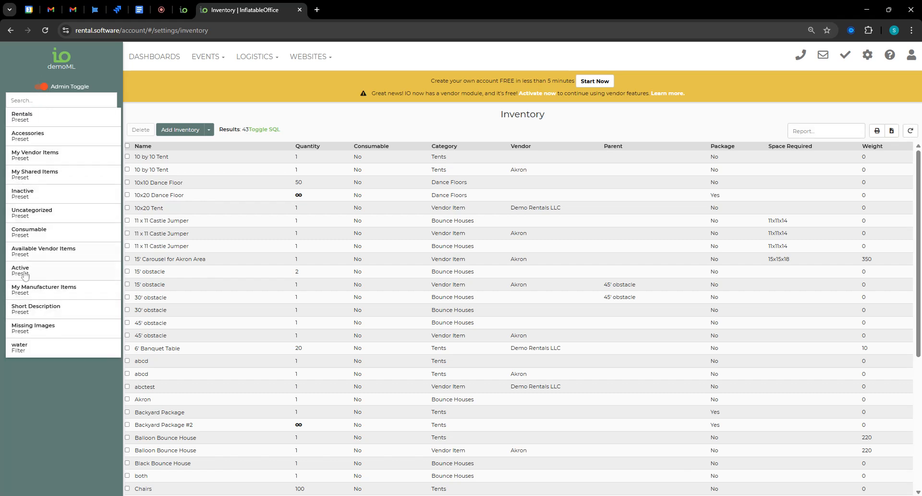
left_click(25, 251)
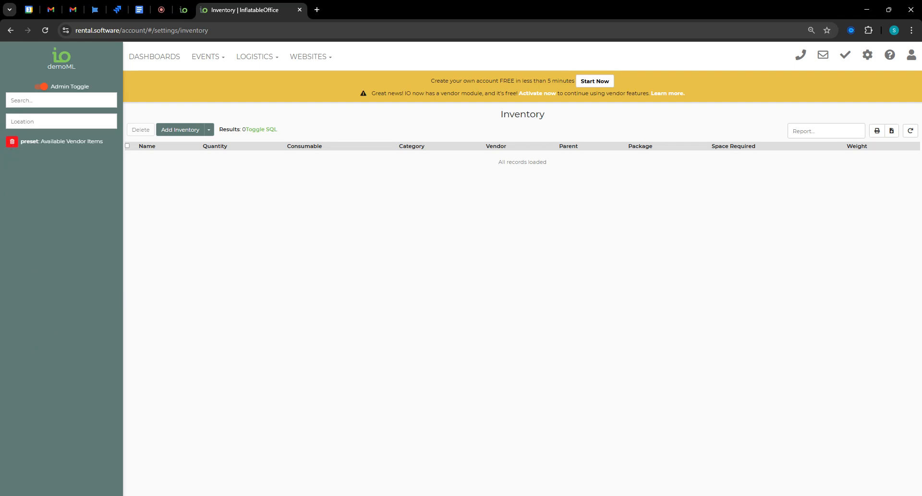
left_click(12, 141)
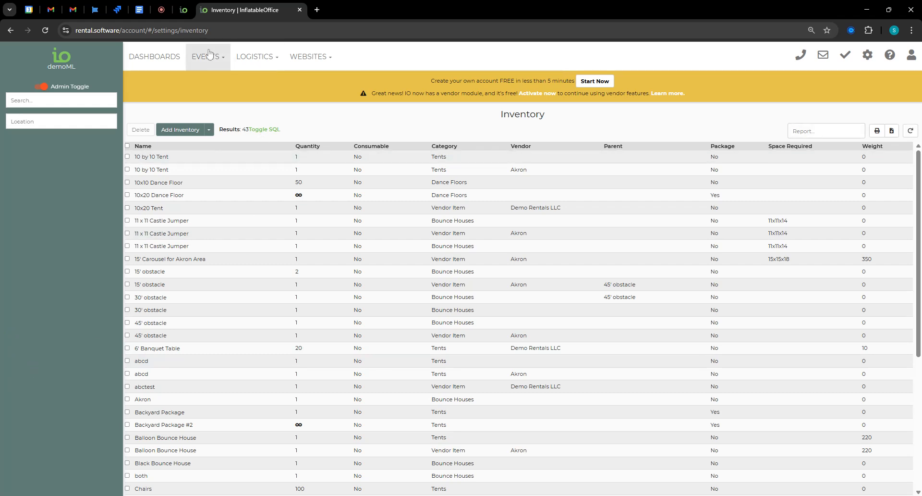
Open the completed Test Organization event dated 08/22/2024 to view its vendor items, and return to the leads/events list.
mouse_move(207, 56)
left_click(210, 80)
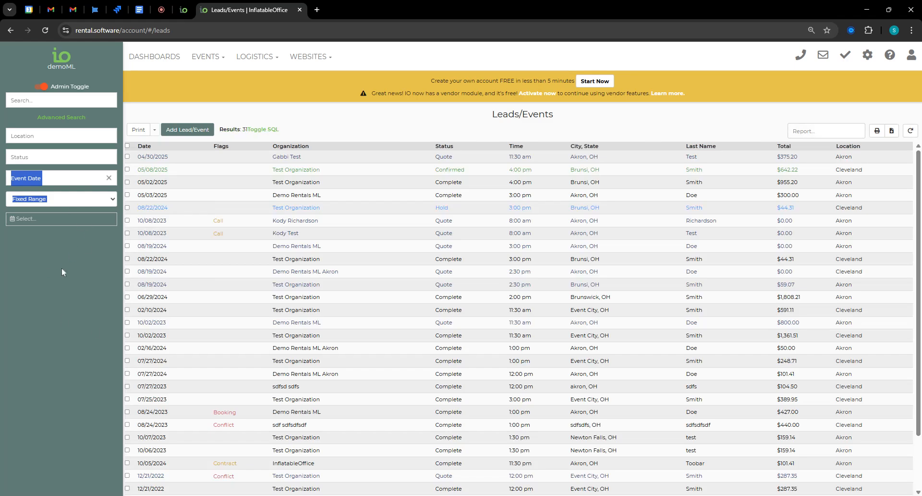
left_click(298, 264)
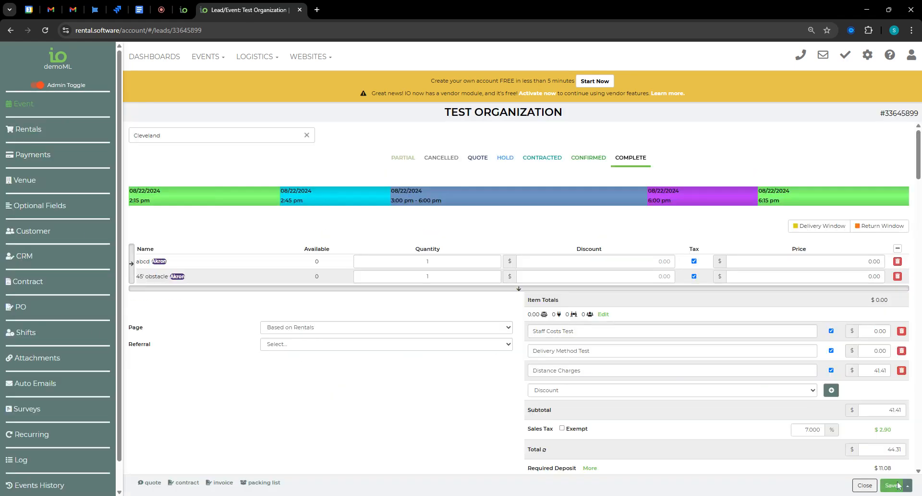
left_click(895, 485)
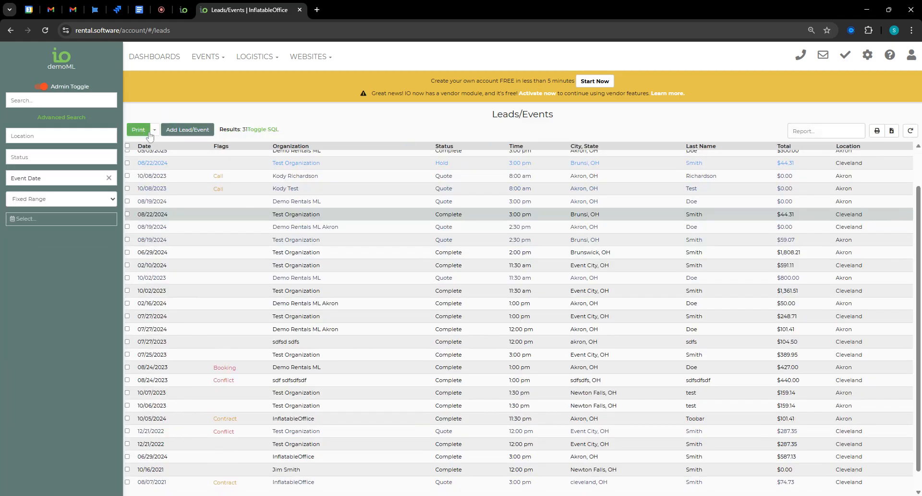
scroll(221, 371, "up", 1)
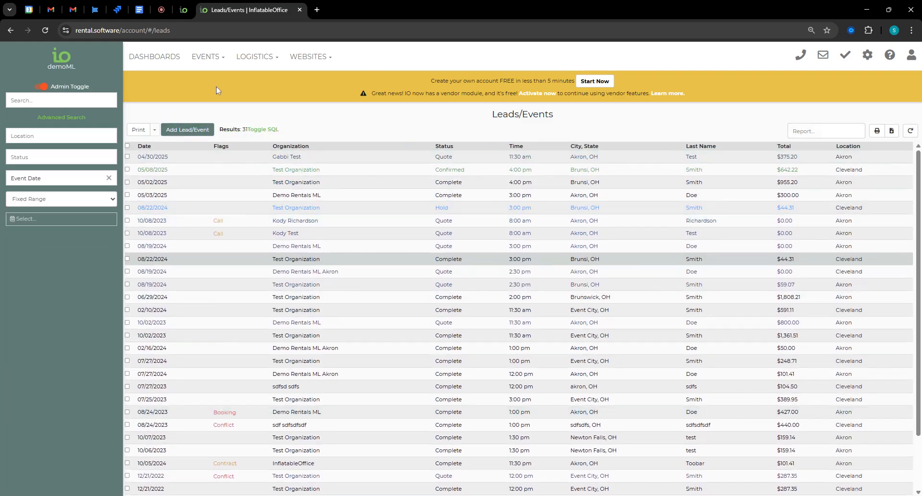
Start a new lead/event and browse the items in the Bounce Houses category, clearing that category when done.
left_click(187, 130)
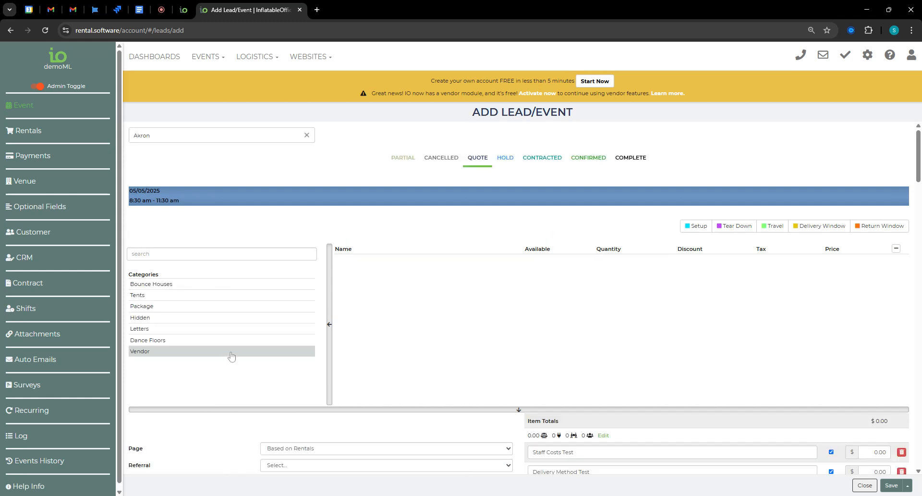
left_click(162, 284)
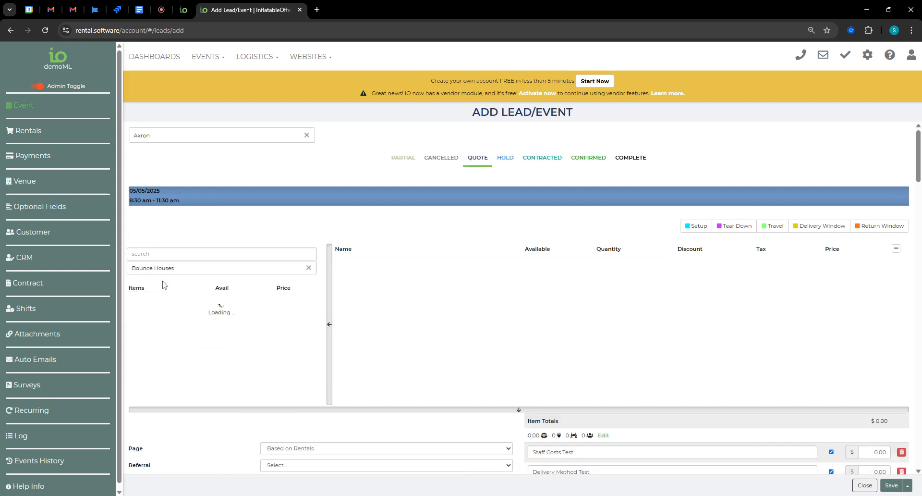
scroll(164, 365, "down", 1)
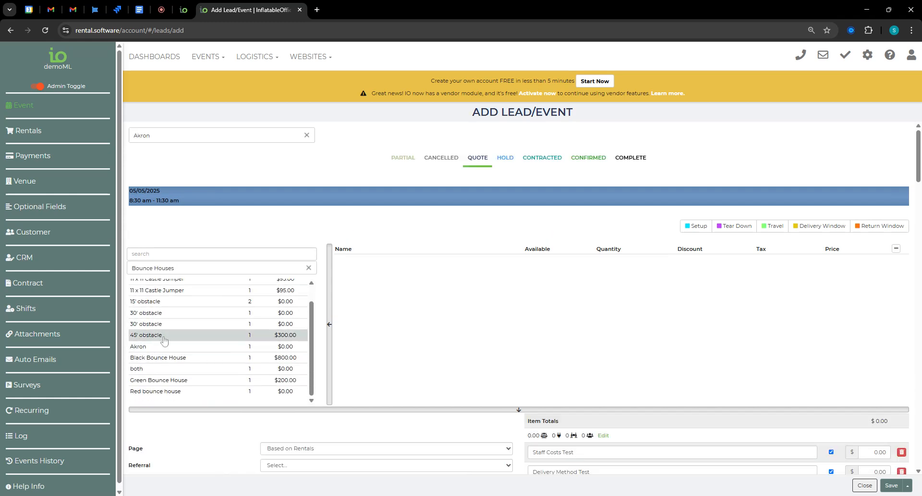
left_click(308, 267)
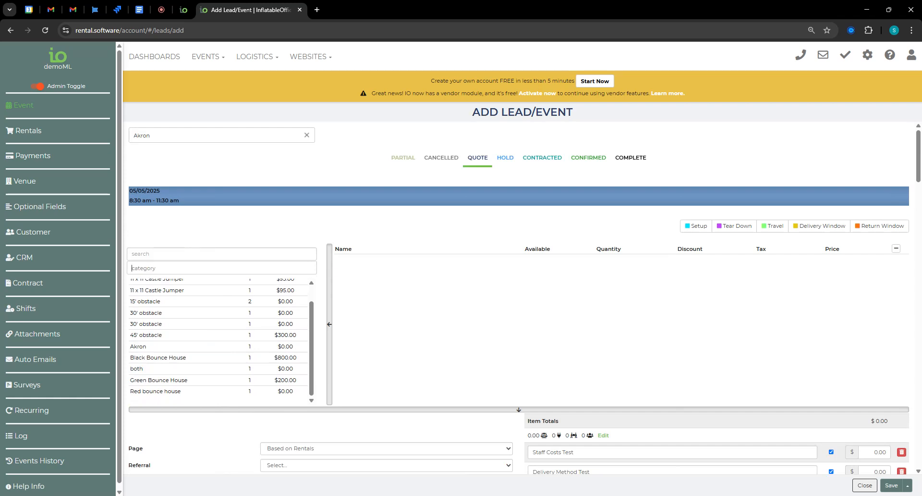
Add the 6' Banquet Table (Demo Rentals LLC) from the Vendor category to the event and open its quantity for editing.
left_click(147, 360)
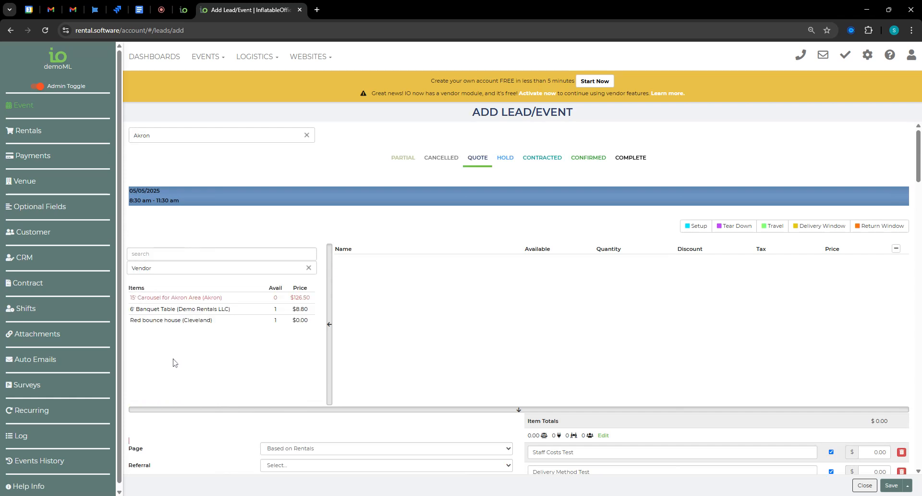
left_click(177, 309)
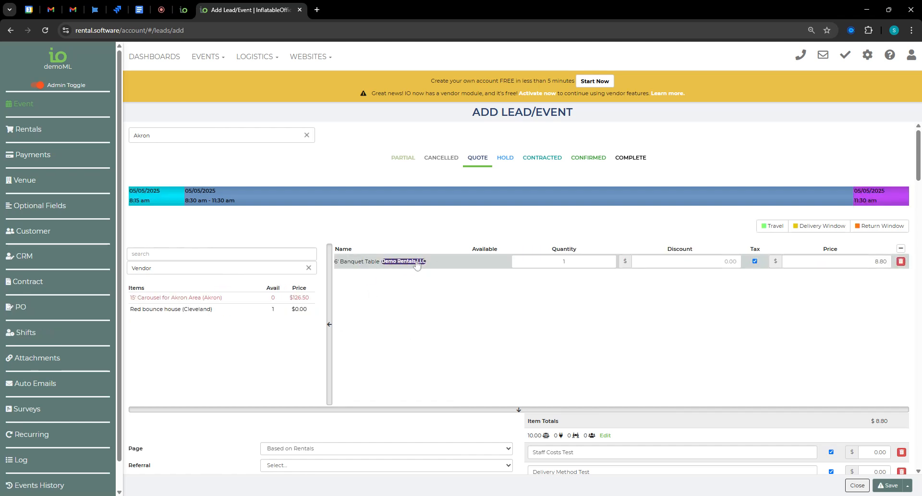
left_click(564, 260)
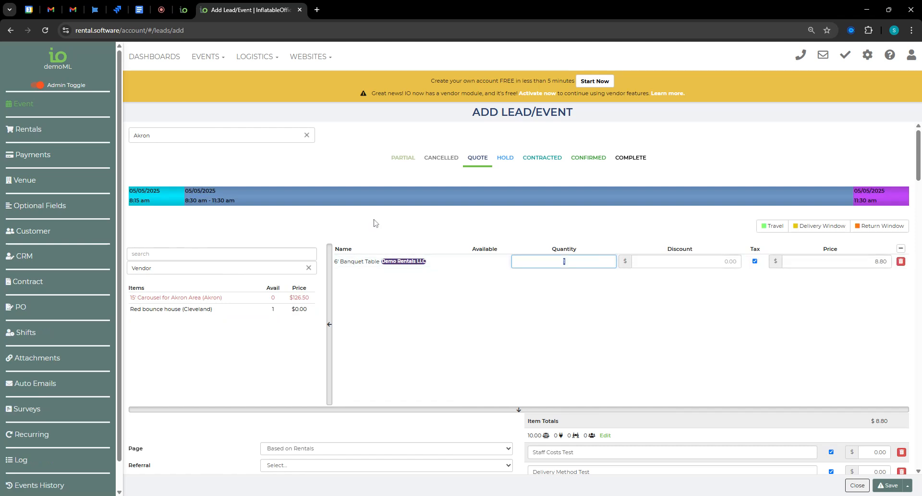
Set the 6' Banquet Table quantity to 10 and assign the existing test customer belonging to Akron Org from Cust Page.
type("100")
scroll(227, 354, "down", 4)
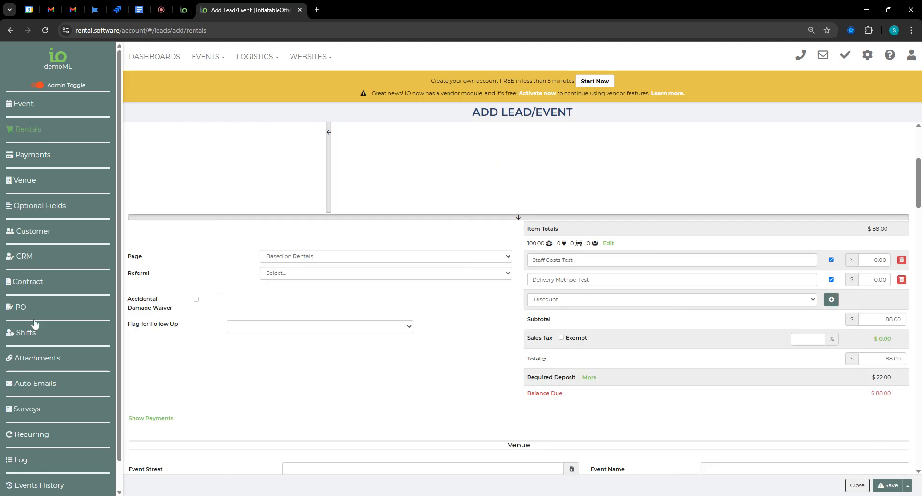
left_click(27, 231)
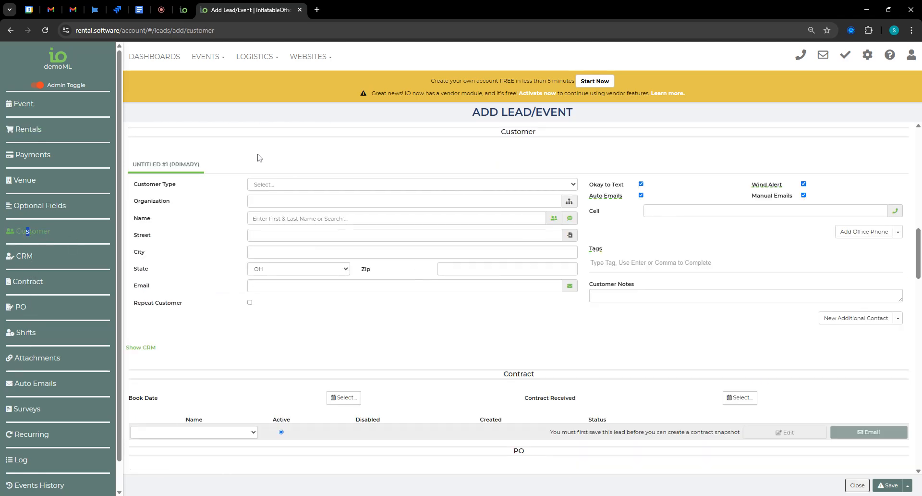
type("test")
left_click(272, 233)
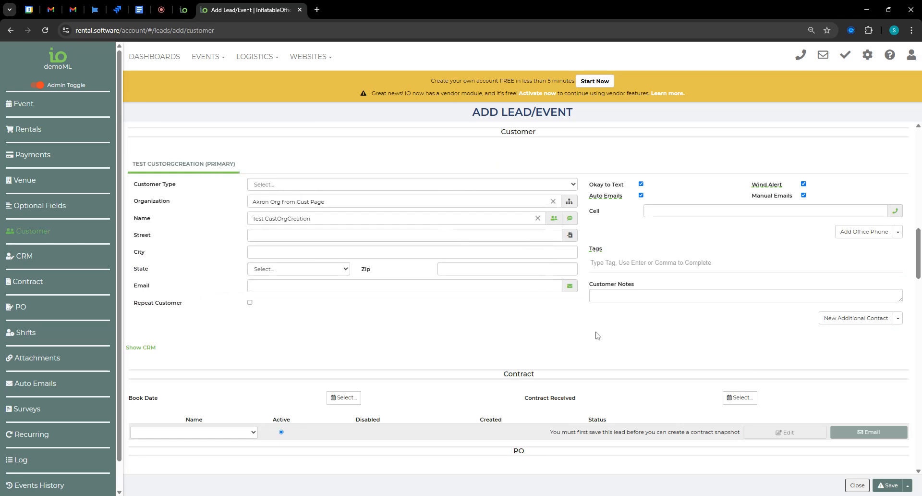
Fill in the customer's street address, city, state, zip code and cell number.
scroll(598, 335, "up", 7)
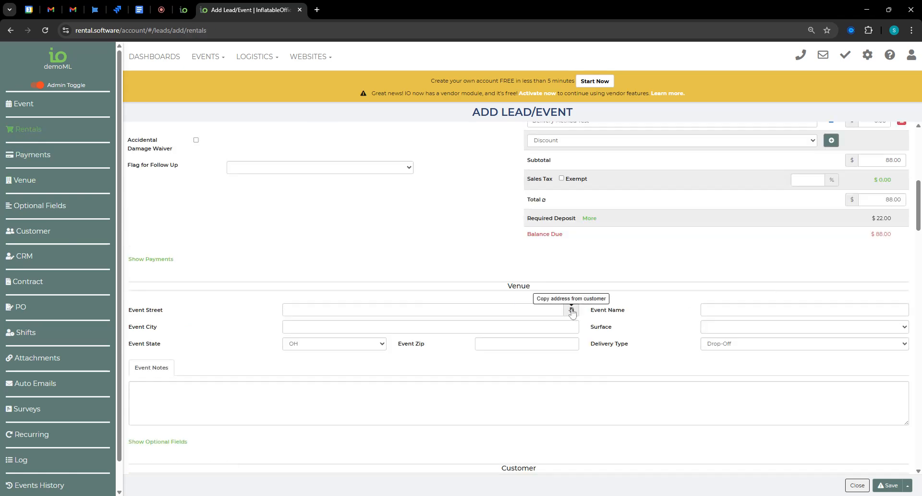
scroll(508, 364, "down", 4)
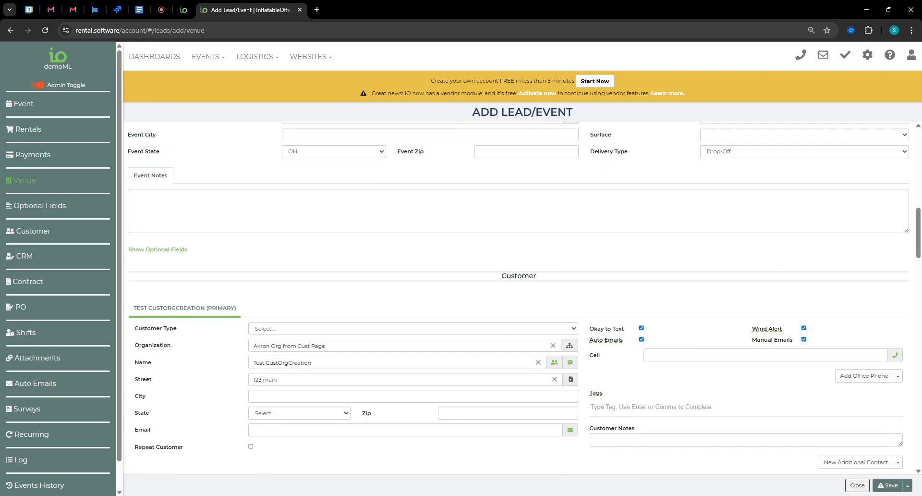
key("Tab")
type("akron")
key("Tab")
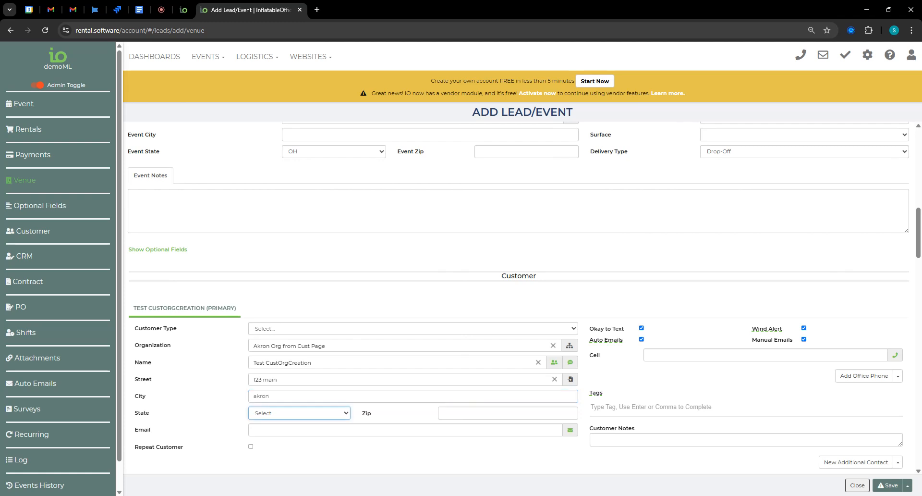
key("Tab")
key("Tab")
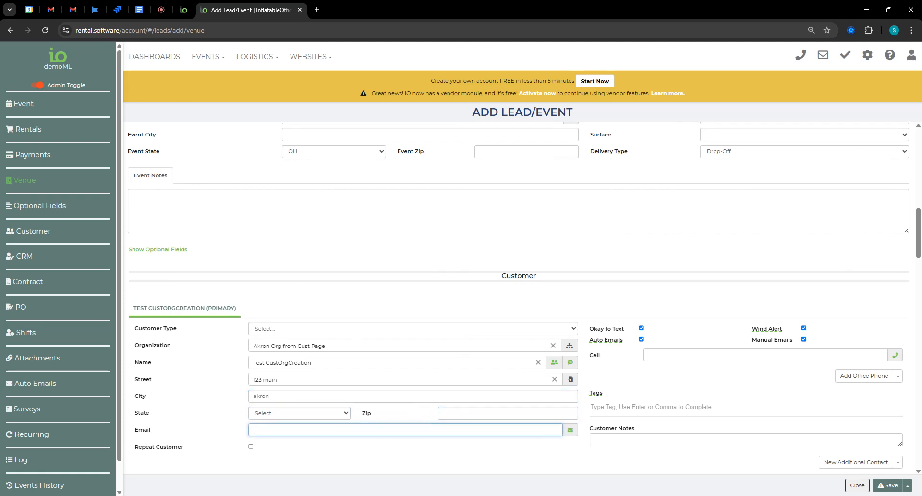
key("shift+Tab")
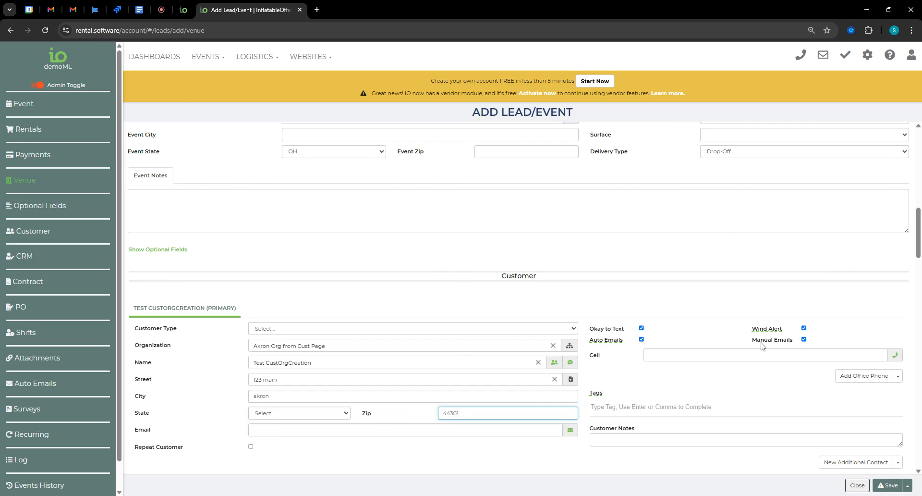
left_click(737, 356)
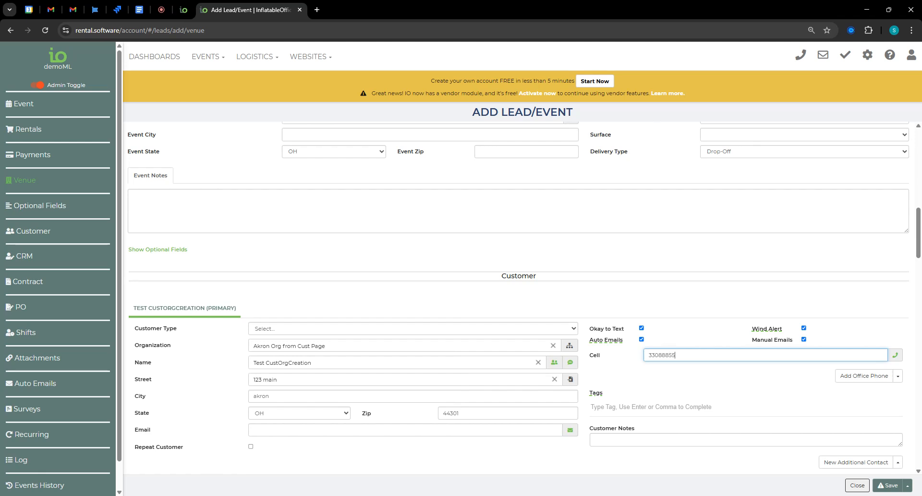
Copy the customer's address into the venue and set the venue surface to Grass.
scroll(733, 330, "up", 5)
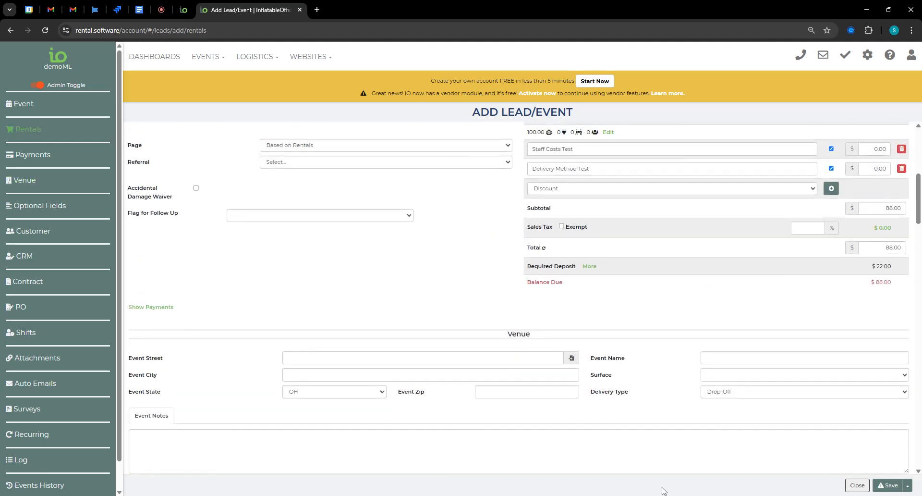
left_click(575, 359)
left_click(726, 378)
left_click(714, 398)
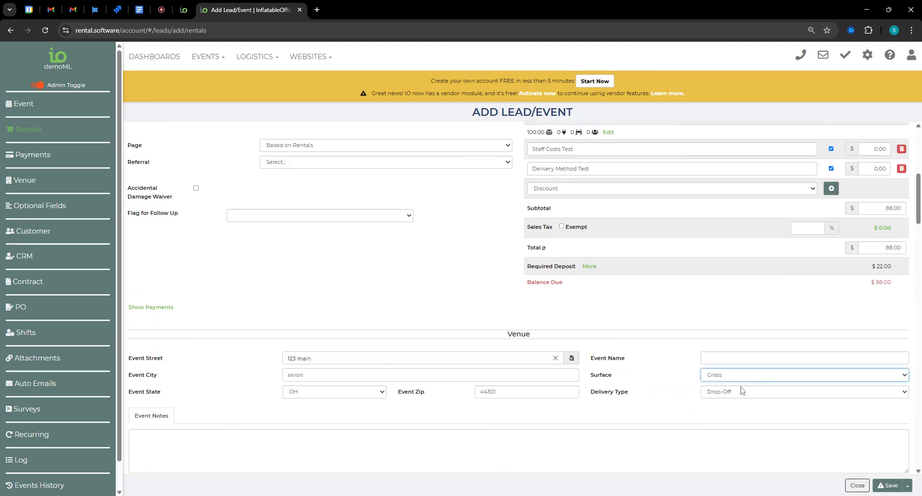
Choose a customer type for the primary customer and save the lead/event.
left_click(889, 485)
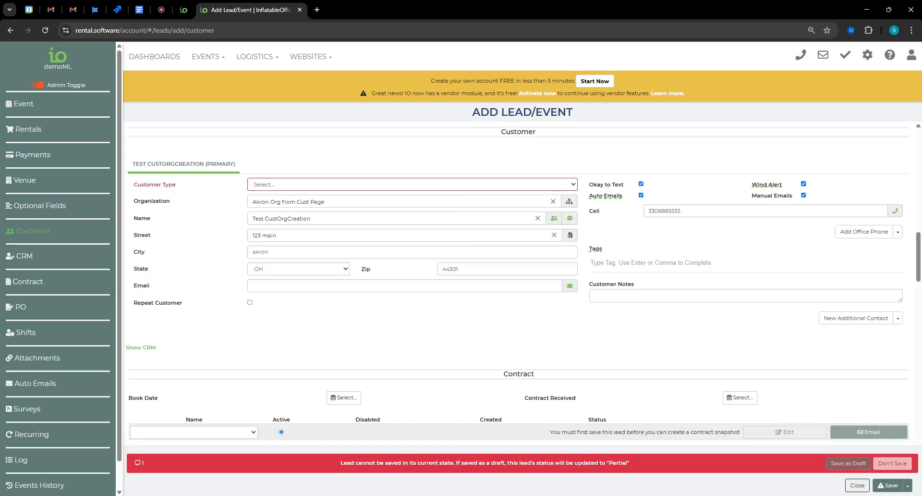
left_click(296, 194)
left_click(890, 485)
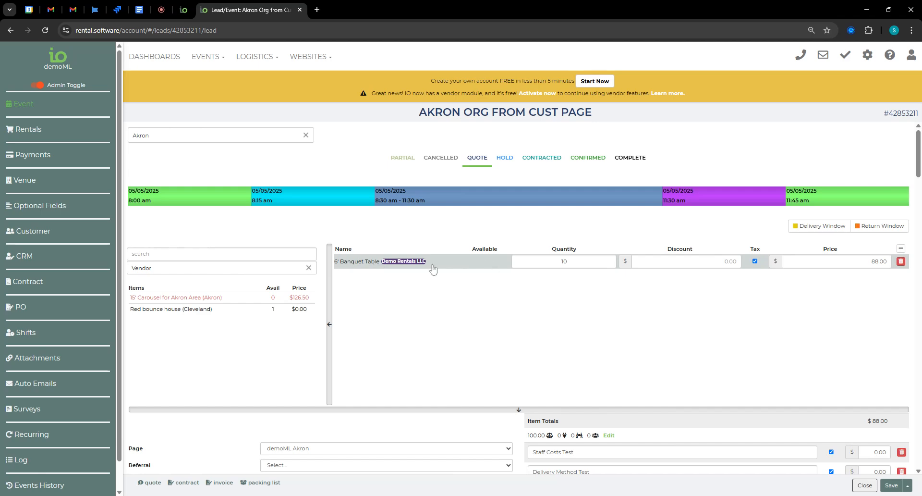
Examine the saved event's PO section alongside its vendor rental item.
left_click(18, 307)
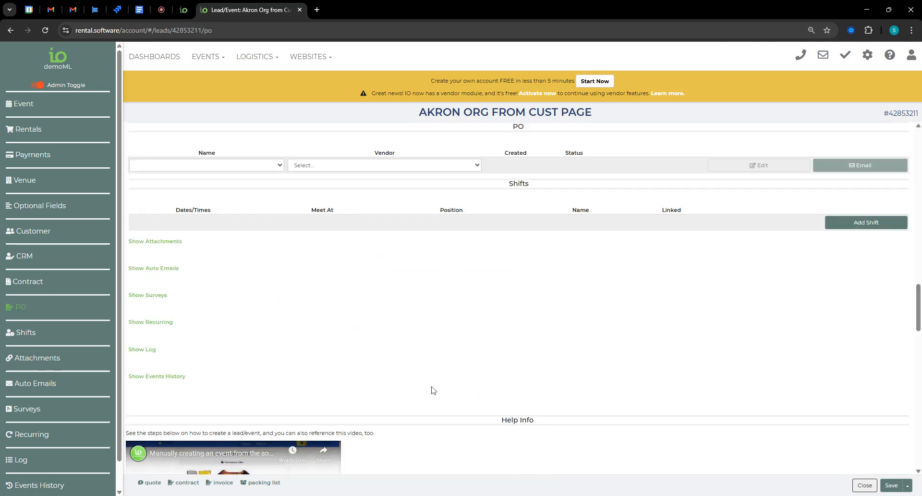
scroll(430, 390, "up", 3)
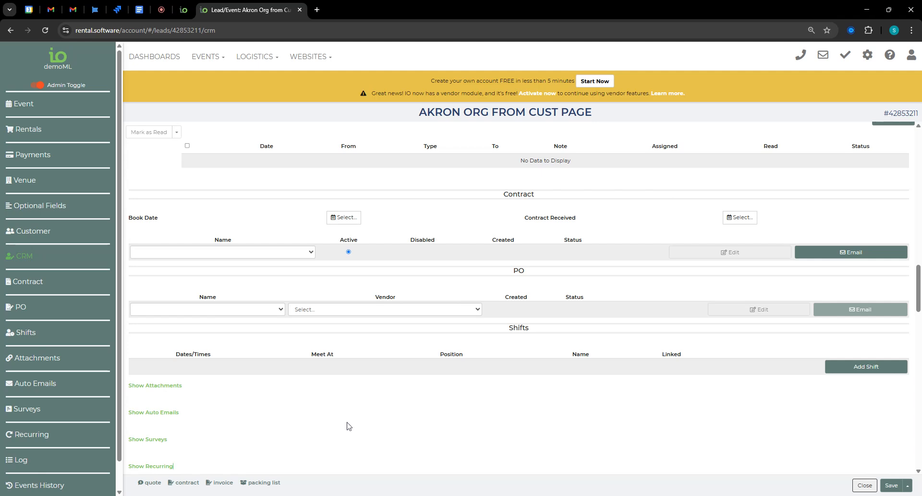
scroll(350, 426, "up", 20)
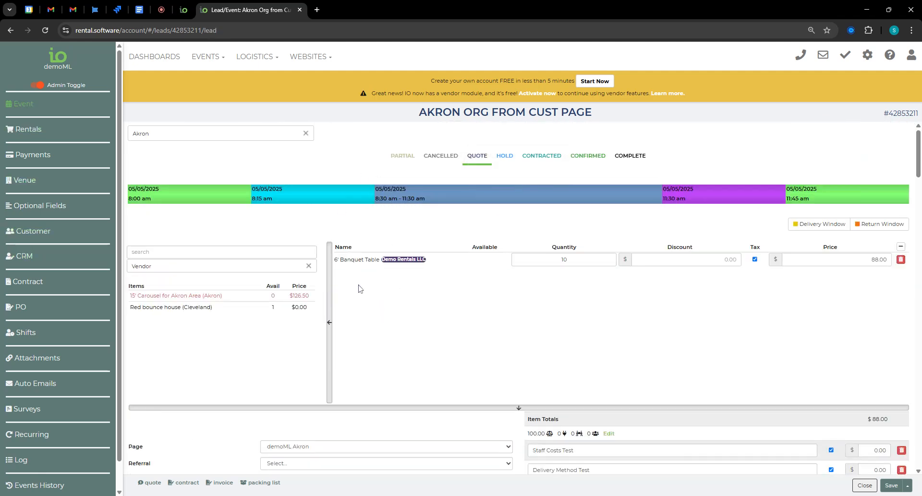
left_click(12, 310)
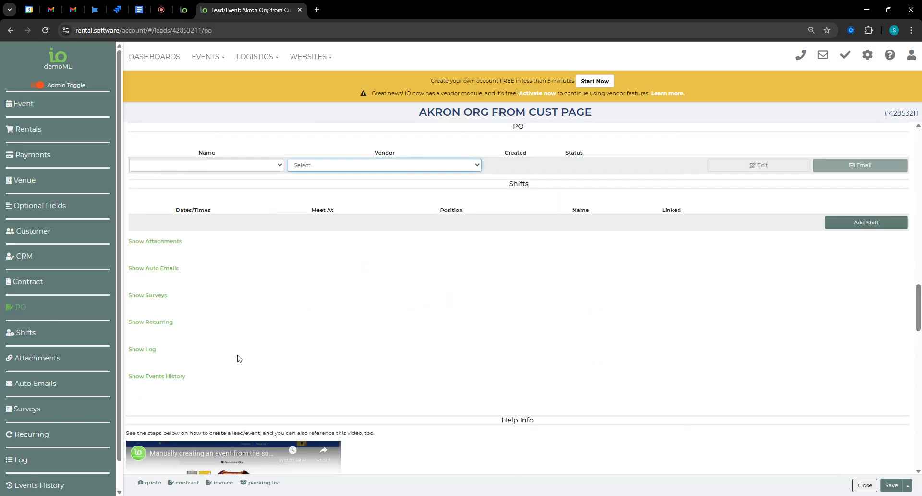
scroll(276, 380, "up", 1)
scroll(276, 379, "up", 15)
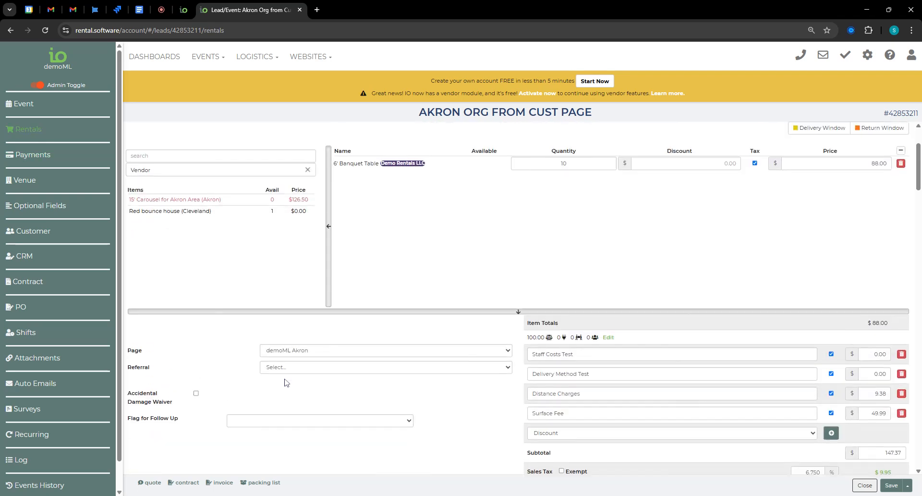
scroll(285, 382, "down", 13)
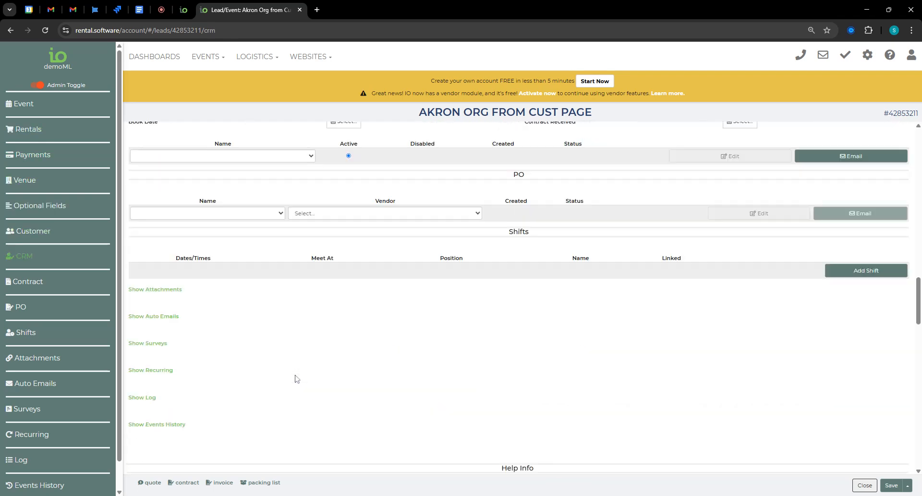
Try to edit a PO for vendor Demo Rentals LLC with no PO template selected.
left_click(17, 307)
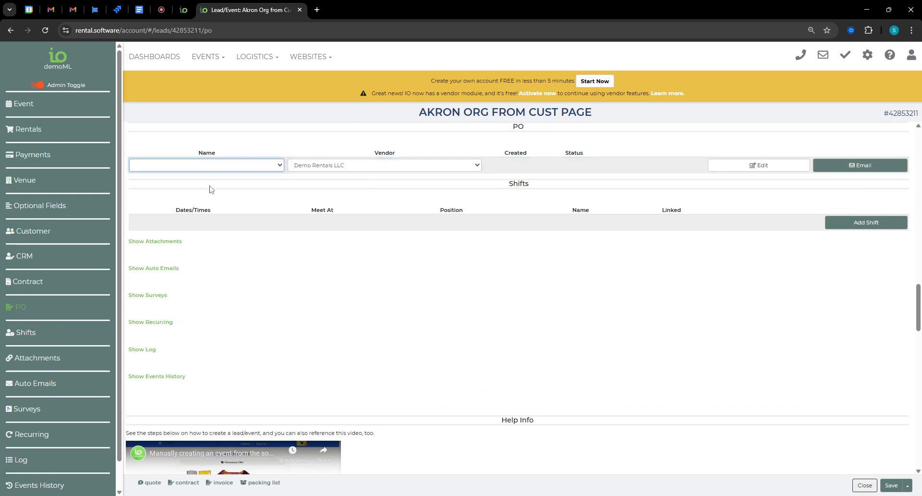
left_click(759, 164)
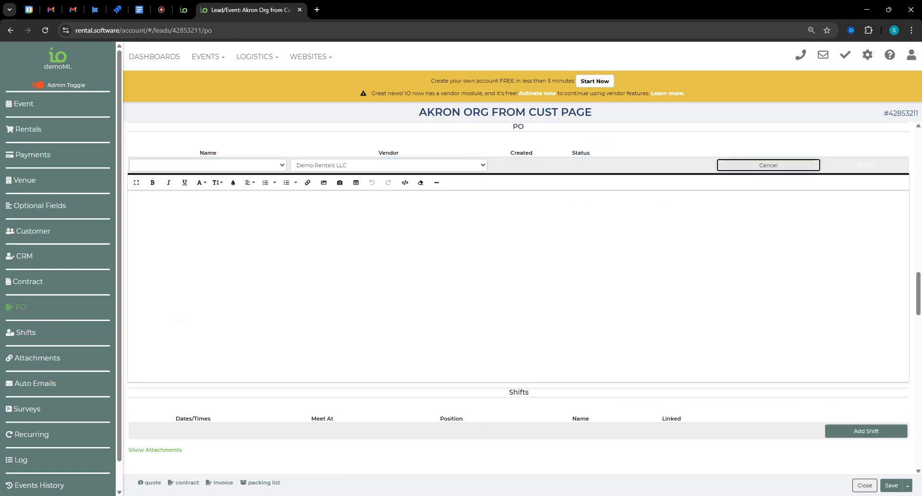
scroll(474, 320, "down", 7)
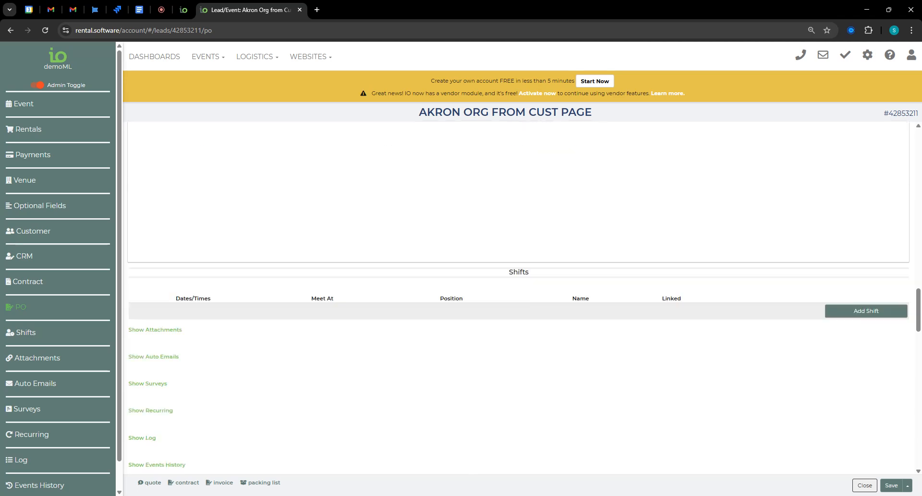
scroll(475, 320, "up", 10)
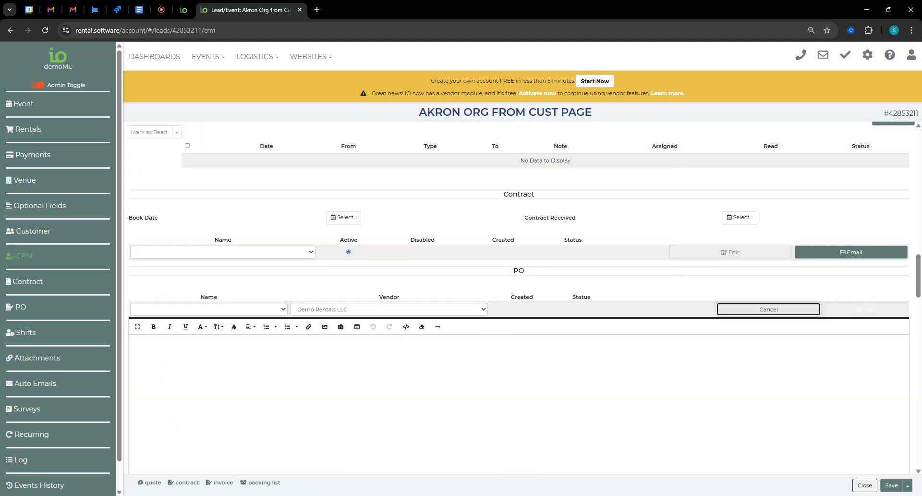
Open the PO - original template in the Contract Templates settings to view it, and close it without changes.
left_click(868, 55)
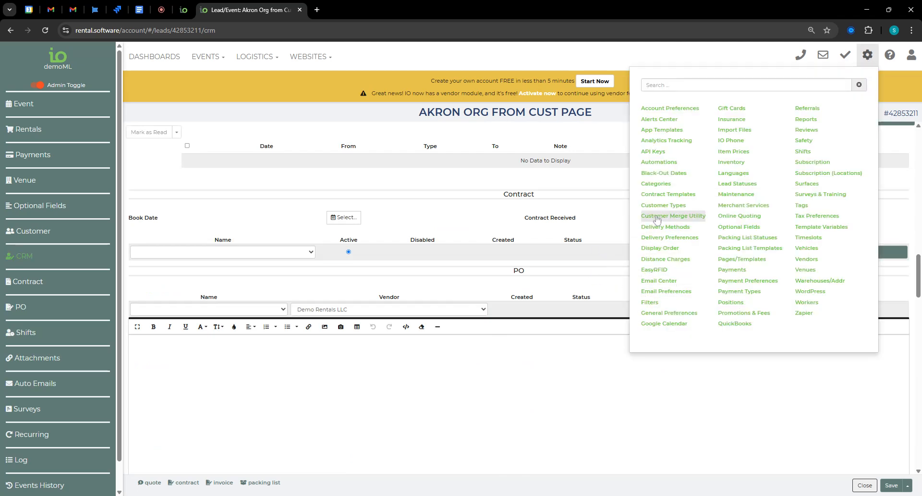
left_click(659, 194)
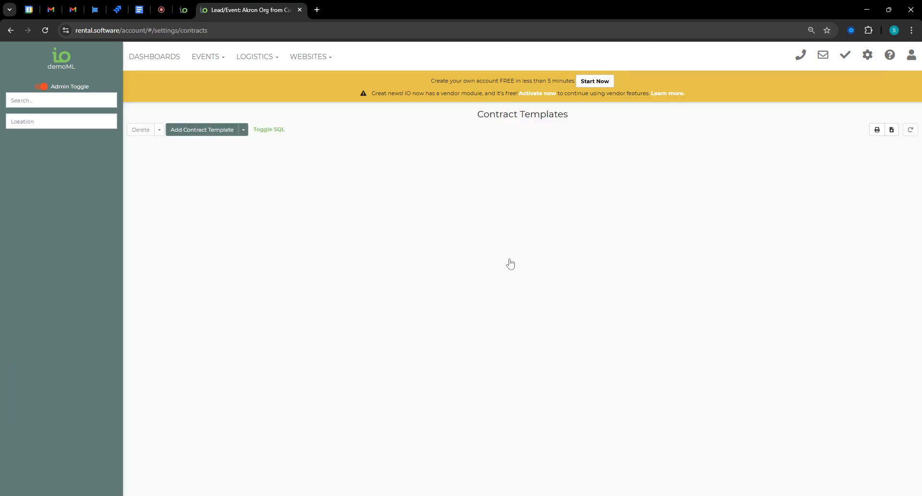
left_click(281, 174)
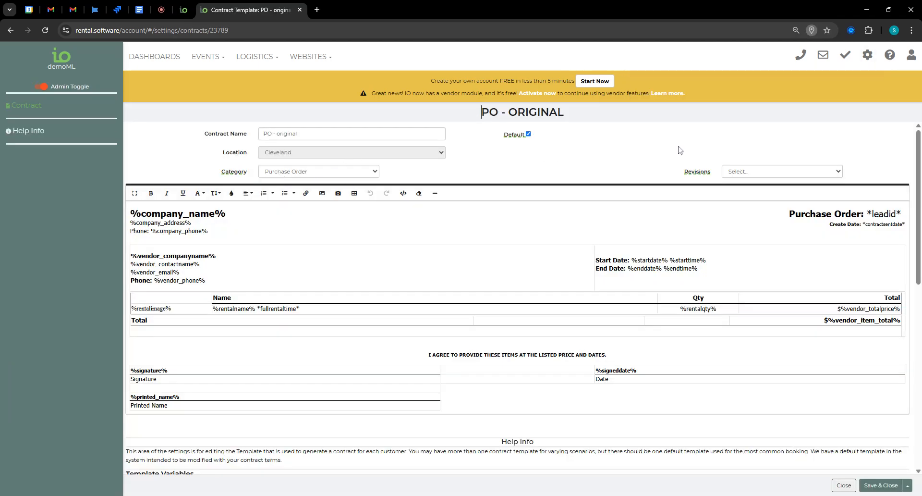
left_click(844, 485)
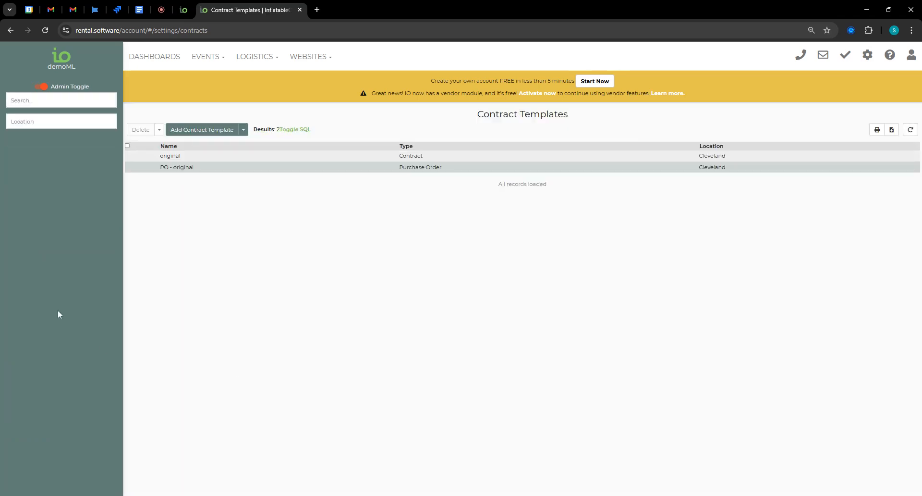
Filter the contract templates by location Akron and save a new default Purchase Order template for it.
left_click(41, 125)
left_click(37, 140)
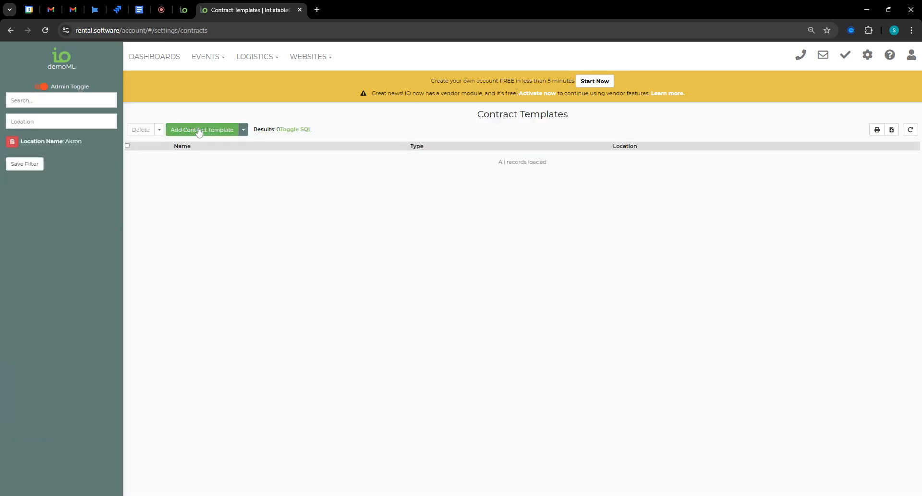
left_click(200, 130)
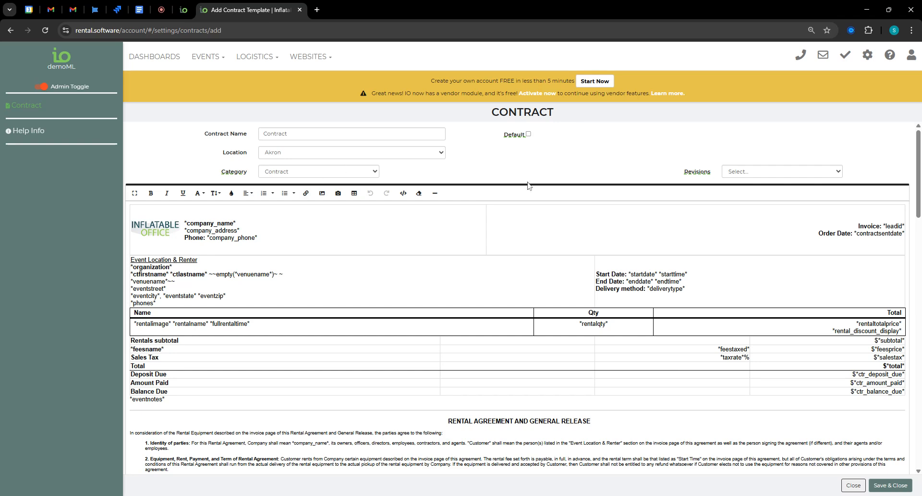
left_click(853, 485)
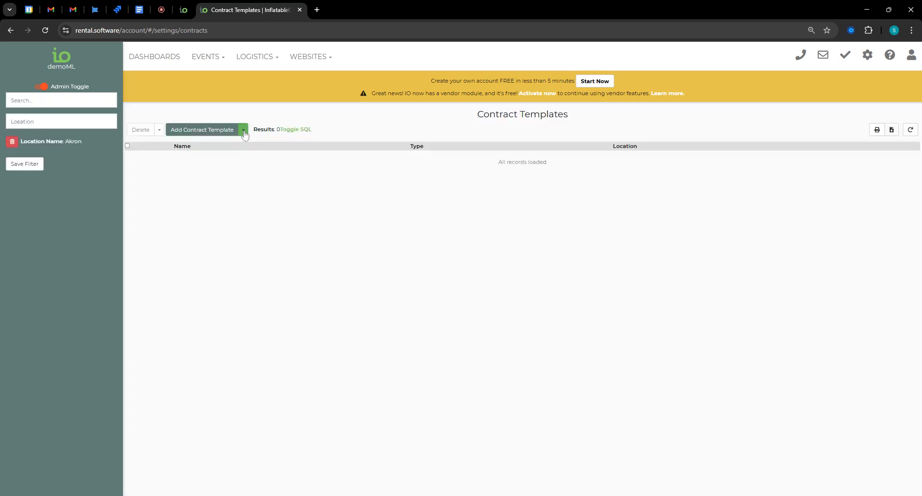
left_click(243, 130)
left_click(192, 168)
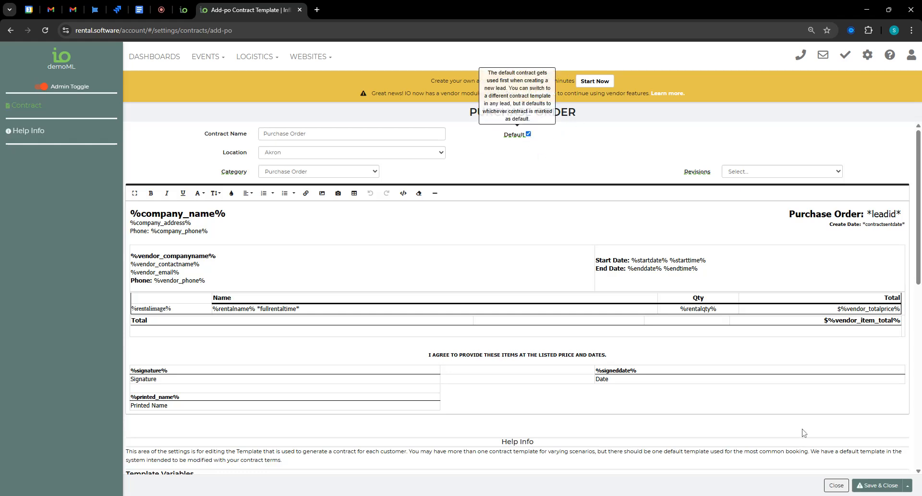
left_click(878, 485)
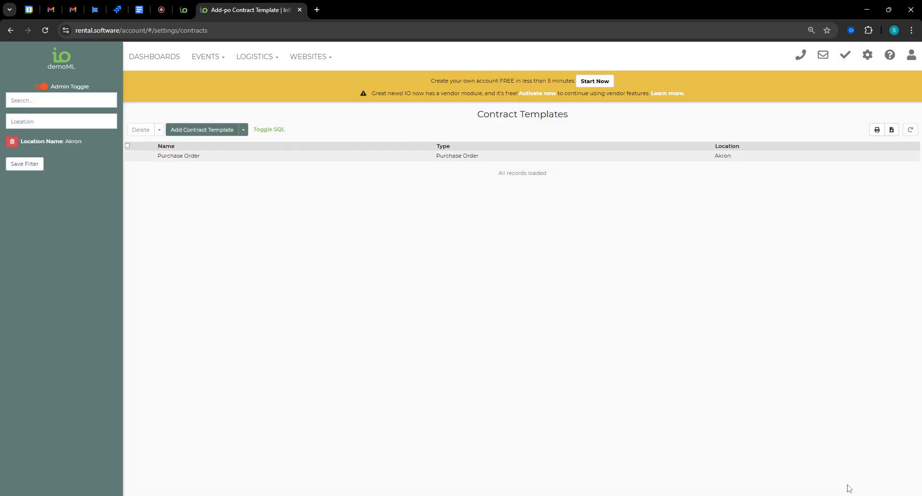
Return to the leads/events list, clear the Akron location filter and reopen the 05/05/2025 Akron Org from Cust Page event.
left_click(206, 56)
left_click(205, 79)
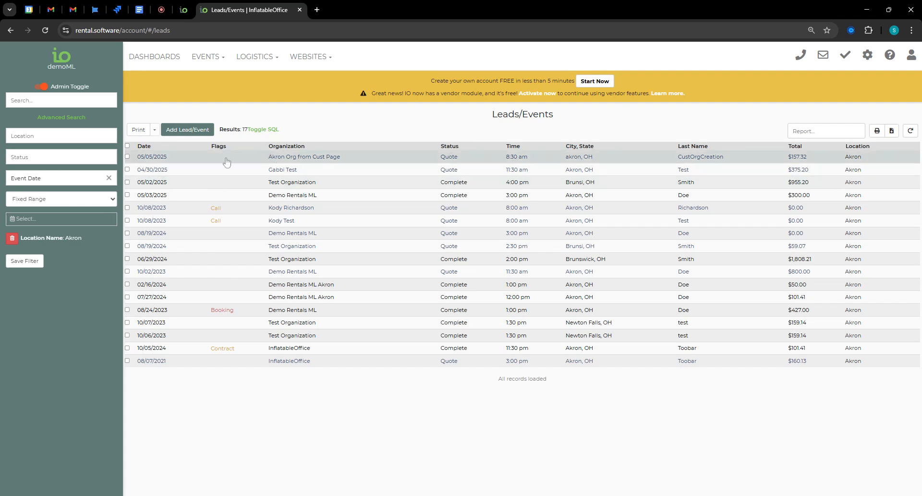
left_click(12, 238)
left_click(252, 152)
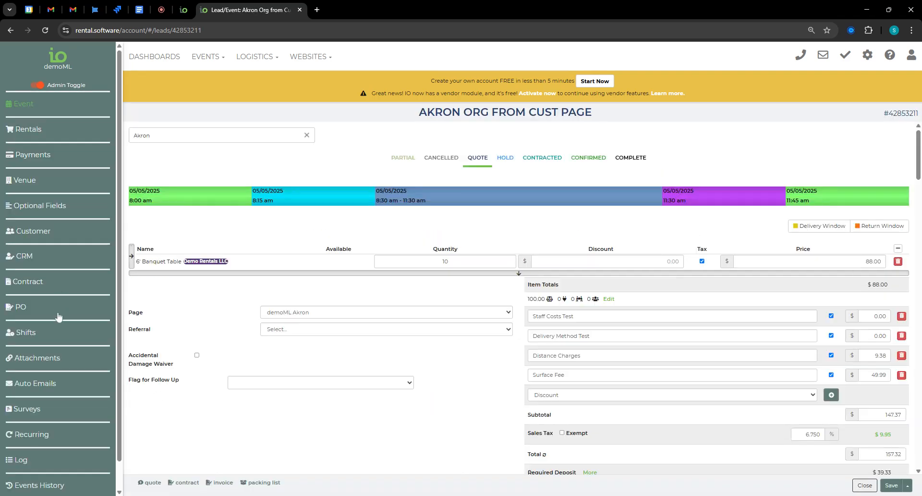
Preview the event's purchase order using the Purchase Order template and vendor Demo Rentals LLC, and close the event without adding it.
left_click(53, 310)
left_click(478, 166)
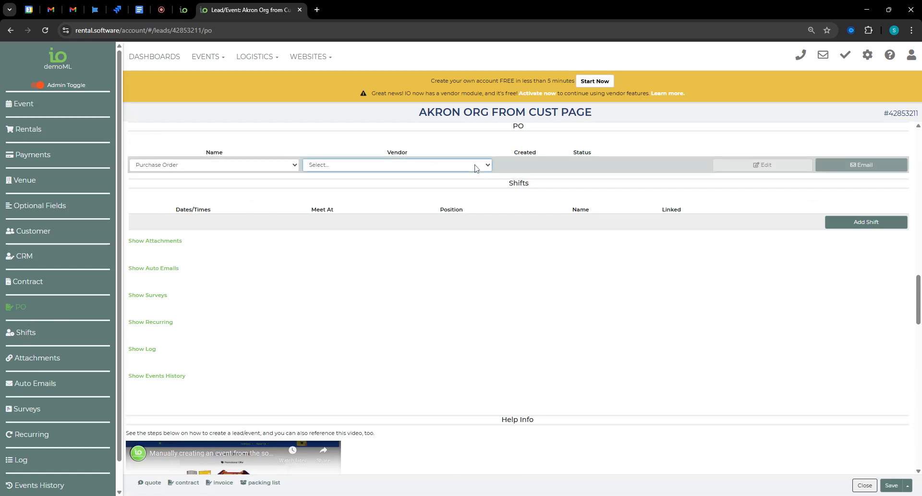
left_click(337, 182)
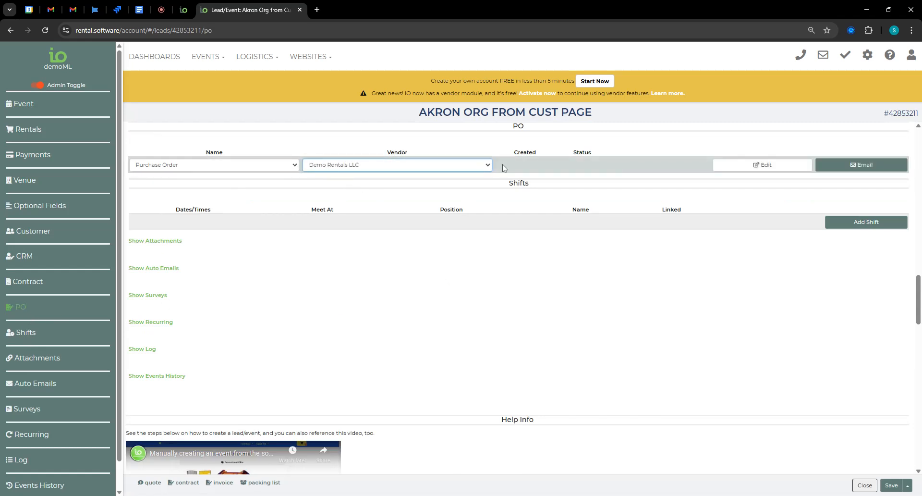
left_click(759, 166)
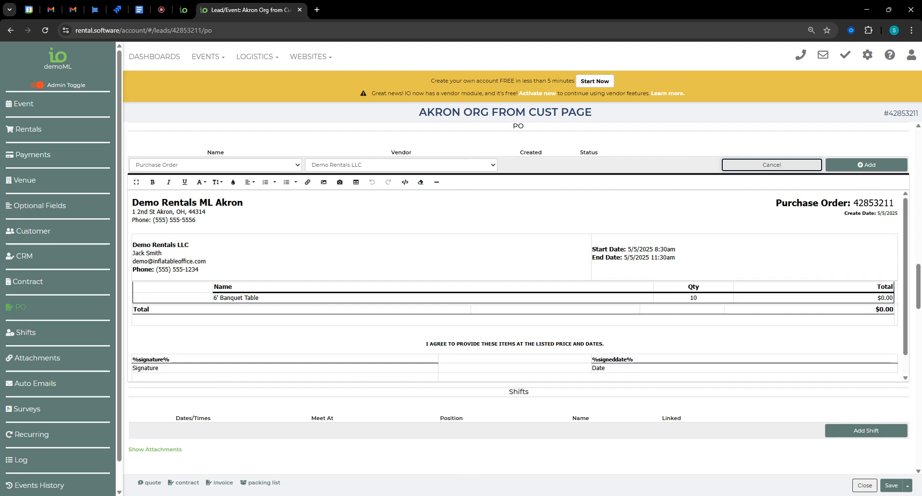
scroll(633, 353, "down", 3)
scroll(541, 397, "up", 5)
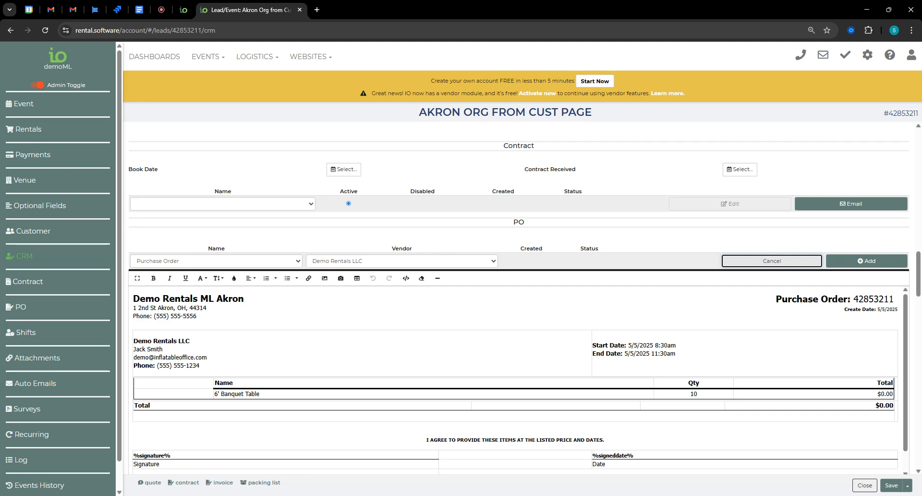
left_click(865, 485)
left_click(336, 393)
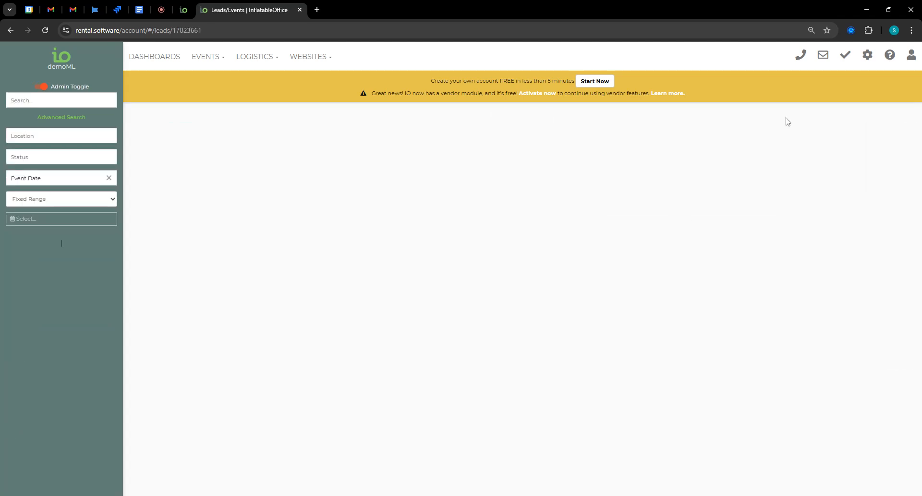
Open the Email Center settings and search the email templates for "vendor".
left_click(874, 57)
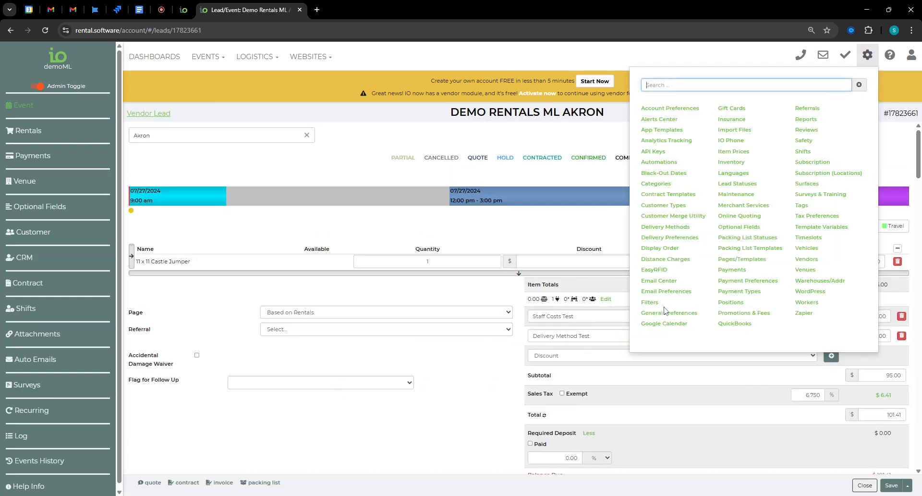
left_click(659, 280)
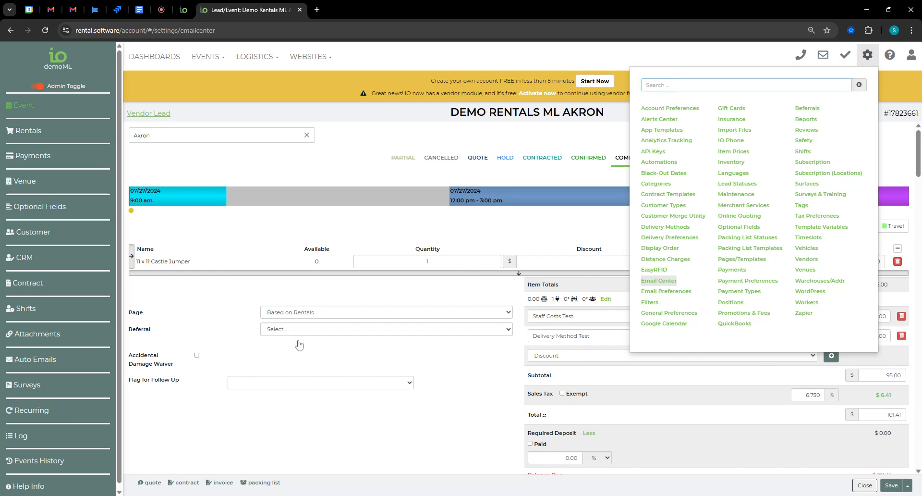
left_click(40, 101)
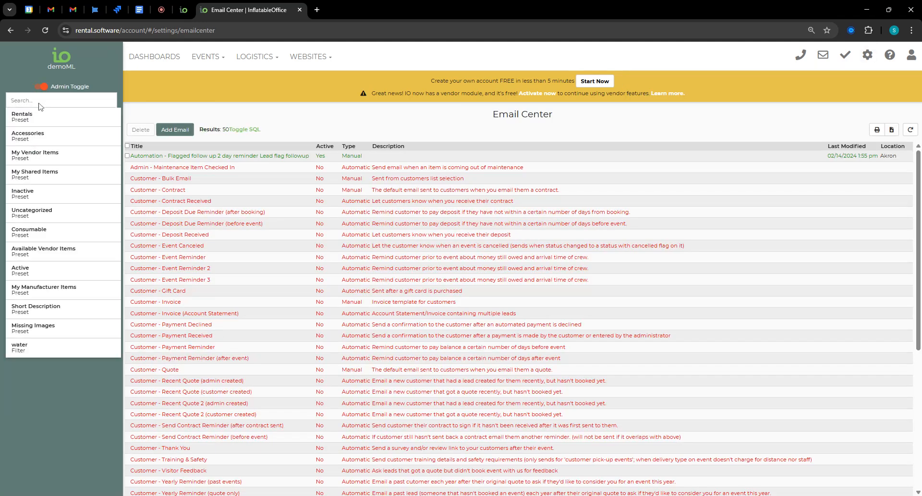
type("vendor")
key("Return")
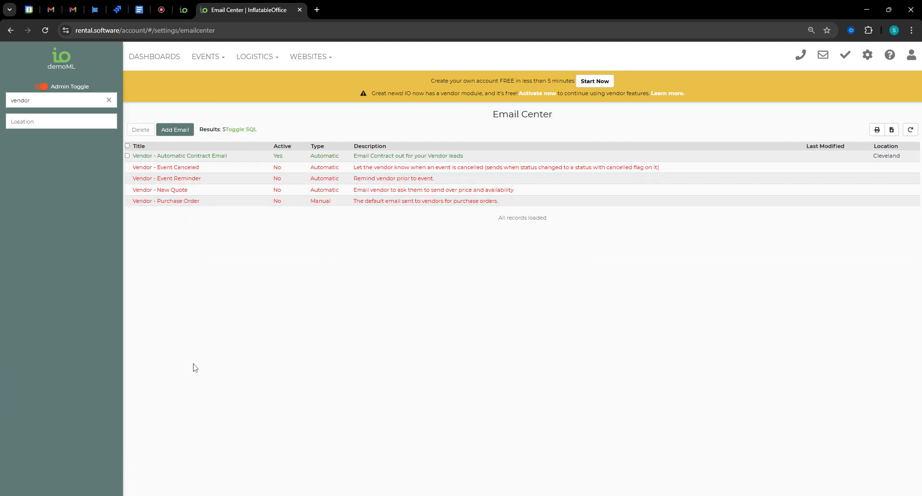
Open the Vendor - New Quote email template to review its rental availability request, and close it without changes.
left_click(183, 191)
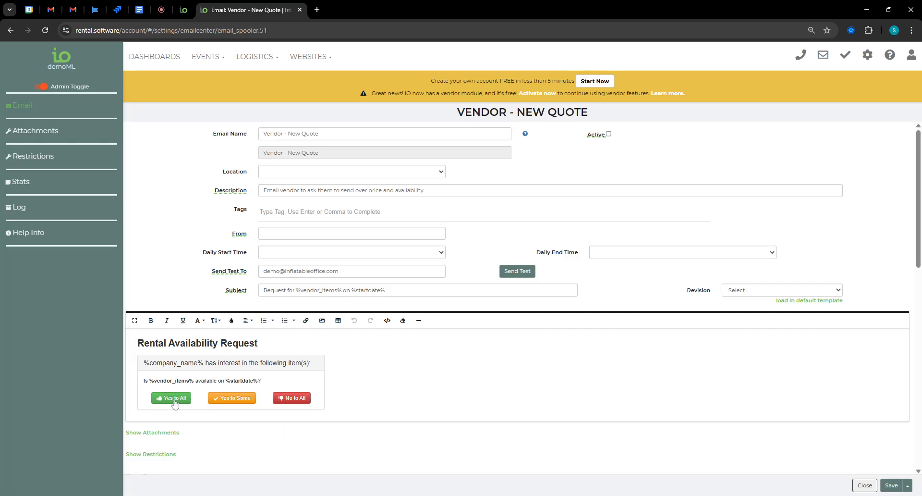
left_click(865, 485)
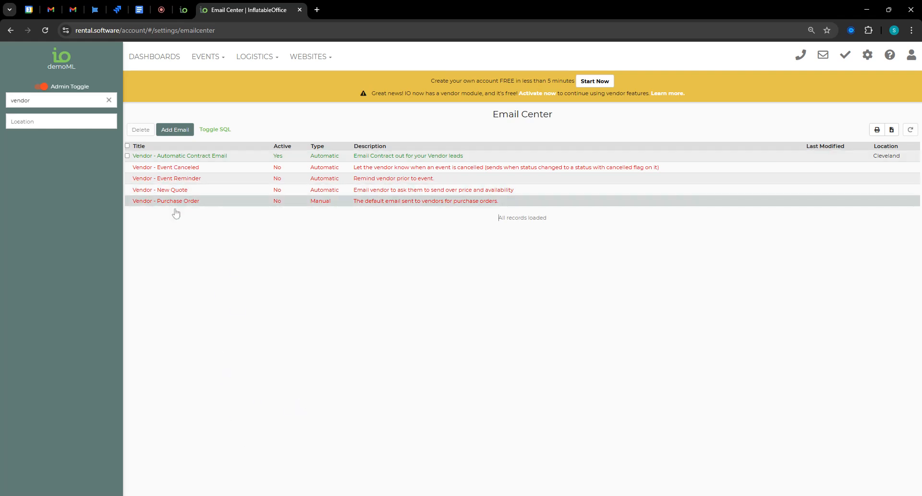
left_click(183, 191)
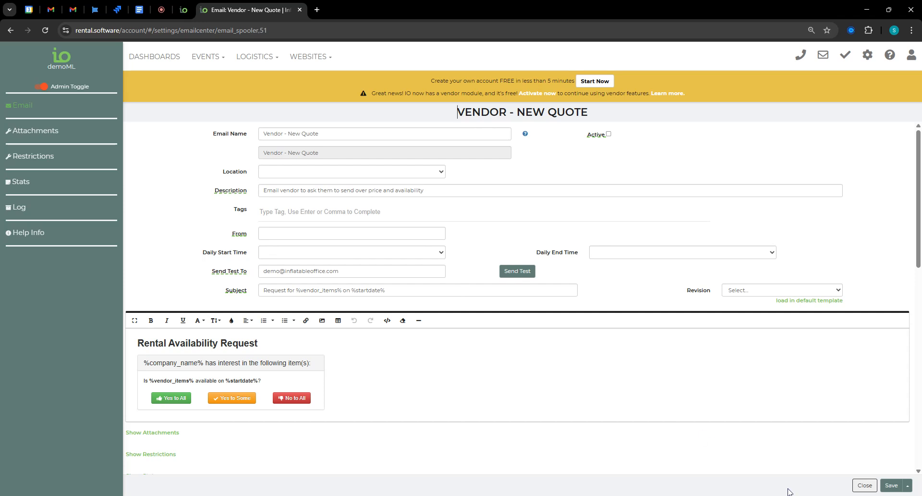
left_click(864, 485)
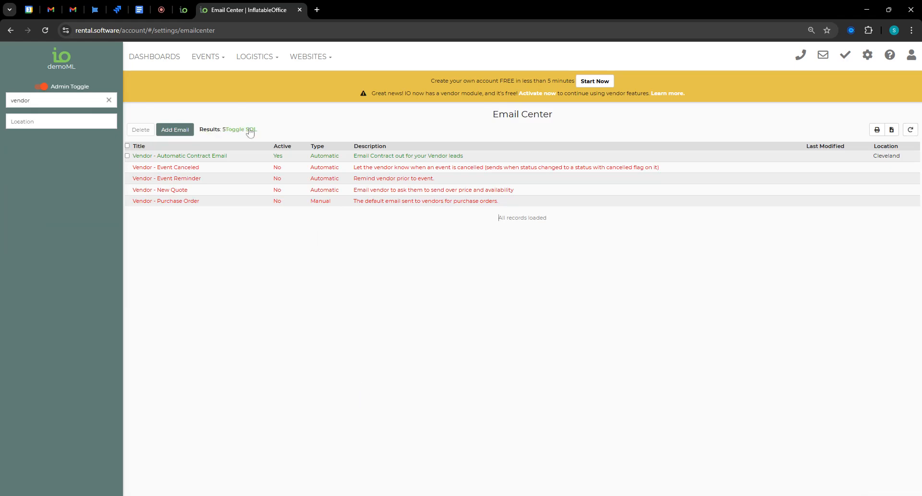
Return to the leads/events list and reopen the 05/05/2025 Akron Org from Cust Page event.
left_click(206, 56)
left_click(201, 80)
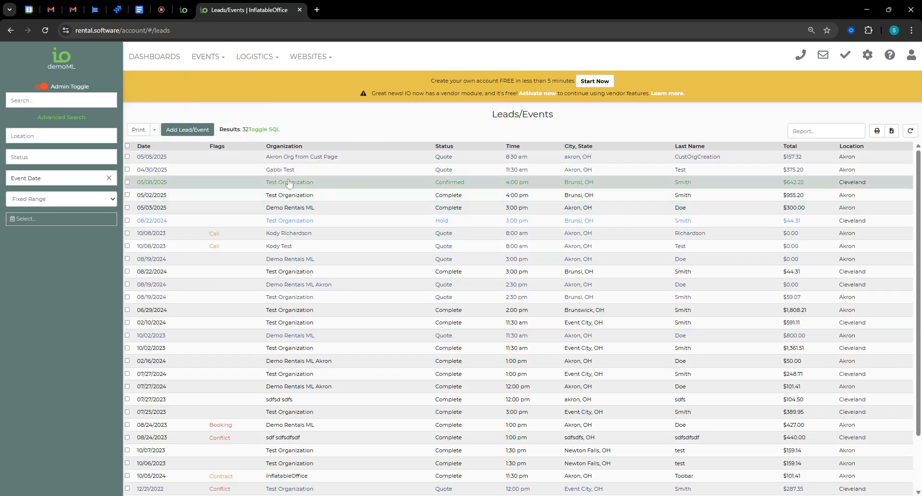
left_click(306, 159)
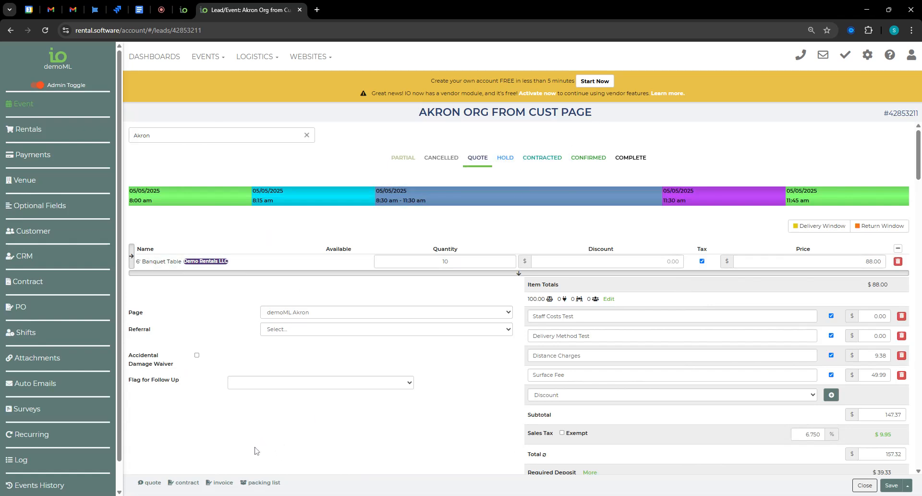
scroll(111, 411, "down", 2)
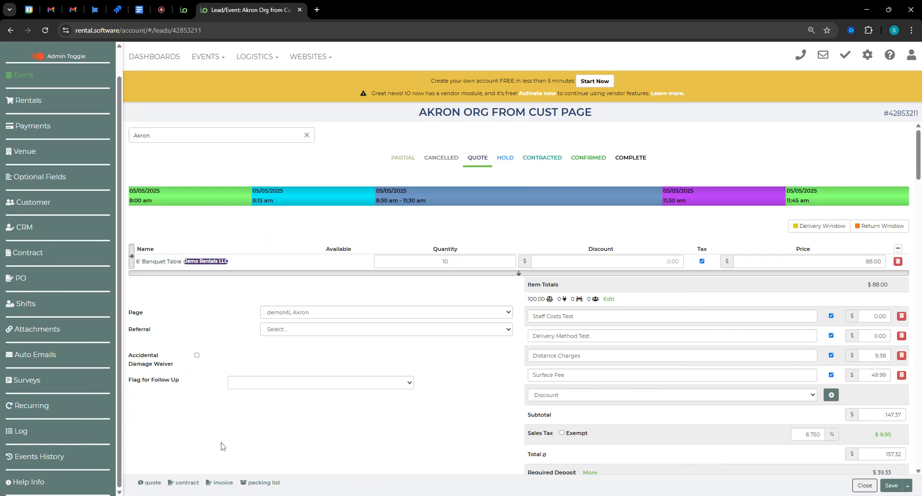